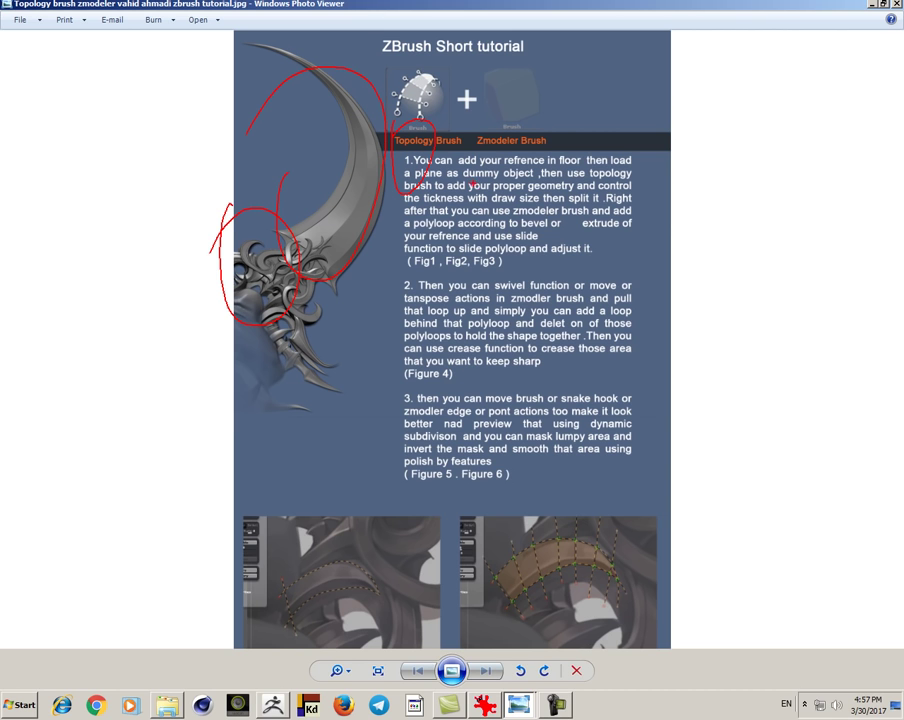
# - Look over the tutorial sheet's instructions and figures for the Topology and ZModeler brushes
pyautogui.press('Escape')
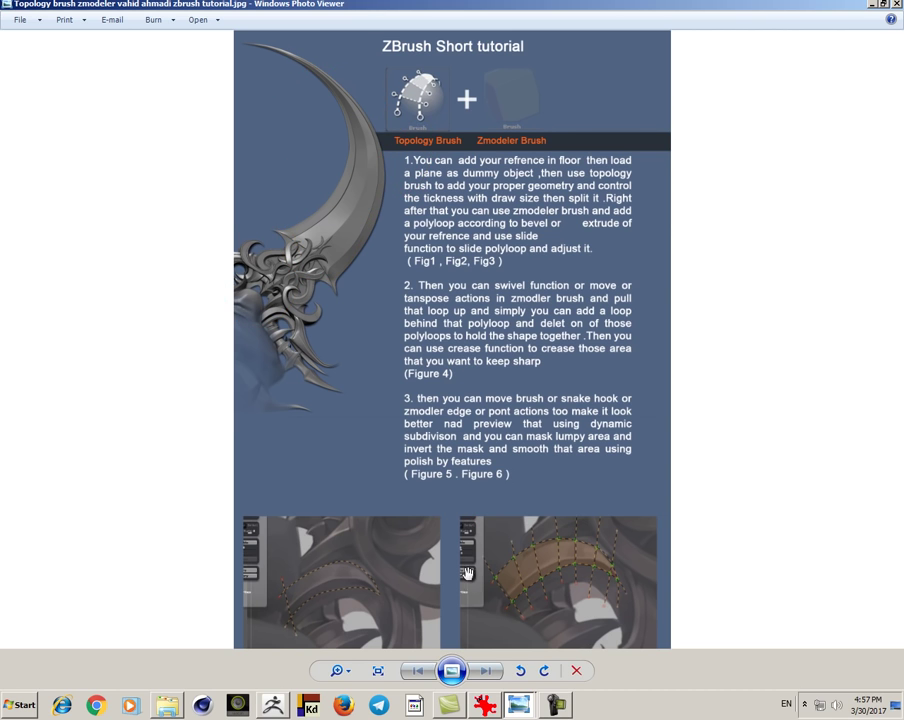
pyautogui.moveTo(466, 575); pyautogui.dragTo(470, 474)
pyautogui.moveTo(472, 551)
pyautogui.mouseDown()
pyautogui.moveTo(450, 484)
pyautogui.moveTo(451, 275)
pyautogui.moveTo(424, 516)
pyautogui.moveTo(436, 592)
pyautogui.mouseUp()
# - Switch to ZBrush and examine the curved crescent shape in the reference image behind the sphere
pyautogui.click(274, 704)
pyautogui.keyDown('ctrl'); pyautogui.moveTo(482, 440); pyautogui.dragTo(348, 495, button='right'); pyautogui.keyUp('ctrl')
pyautogui.keyDown('alt'); pyautogui.moveTo(348, 495); pyautogui.dragTo(426, 428, button='right'); pyautogui.keyUp('alt')
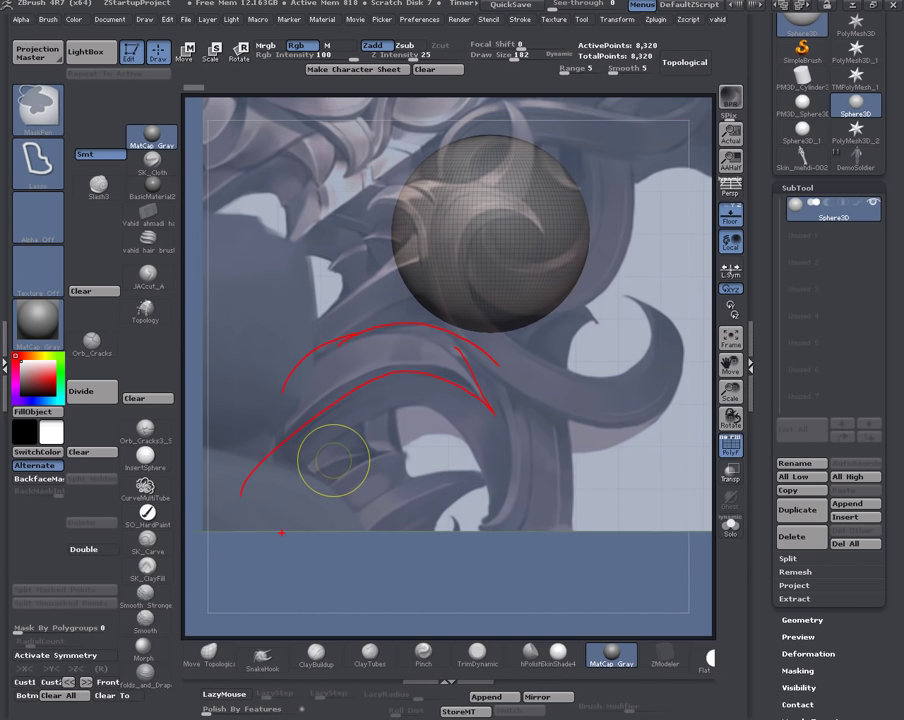
pyautogui.press('Escape')
pyautogui.moveTo(444, 565)
pyautogui.keyDown('ctrl'); pyautogui.mouseDown(button='right')
pyautogui.moveTo(560, 440)
pyautogui.moveTo(480, 490)
pyautogui.moveTo(485, 552)
pyautogui.mouseUp(button='right'); pyautogui.keyUp('ctrl')
pyautogui.keyDown('ctrl'); pyautogui.moveTo(485, 552); pyautogui.dragTo(503, 515, button='right'); pyautogui.keyUp('ctrl')
pyautogui.moveTo(503, 515)
pyautogui.keyDown('alt'); pyautogui.mouseDown(button='right')
pyautogui.moveTo(555, 436)
pyautogui.moveTo(506, 492)
pyautogui.moveTo(523, 579)
pyautogui.moveTo(494, 513)
pyautogui.mouseUp(button='right'); pyautogui.keyUp('alt')
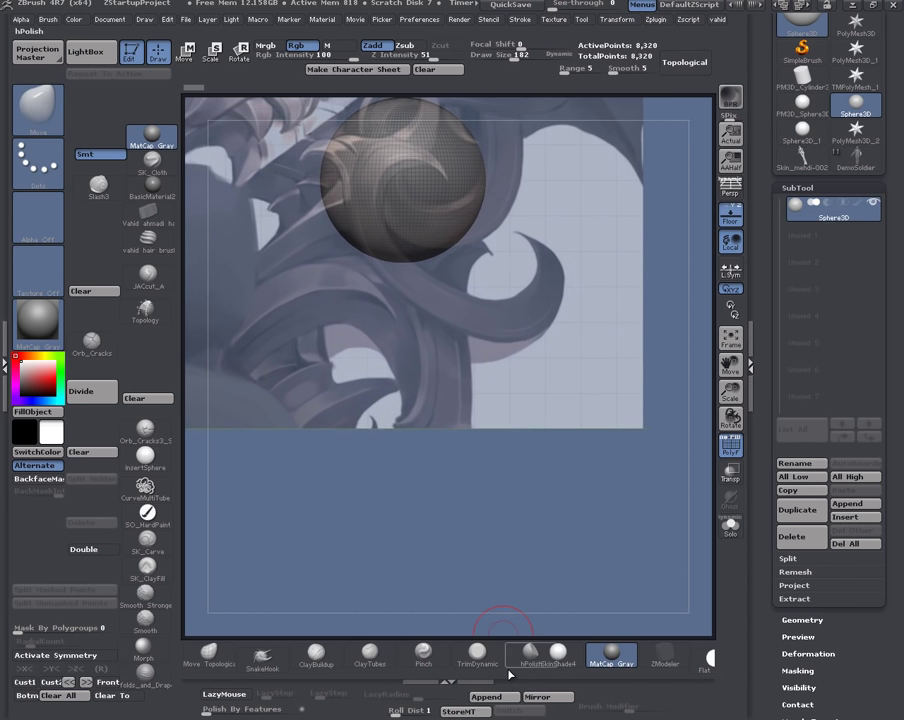
# - Append a Plane3D subtool and delete the sphere subtool
pyautogui.click(506, 698)
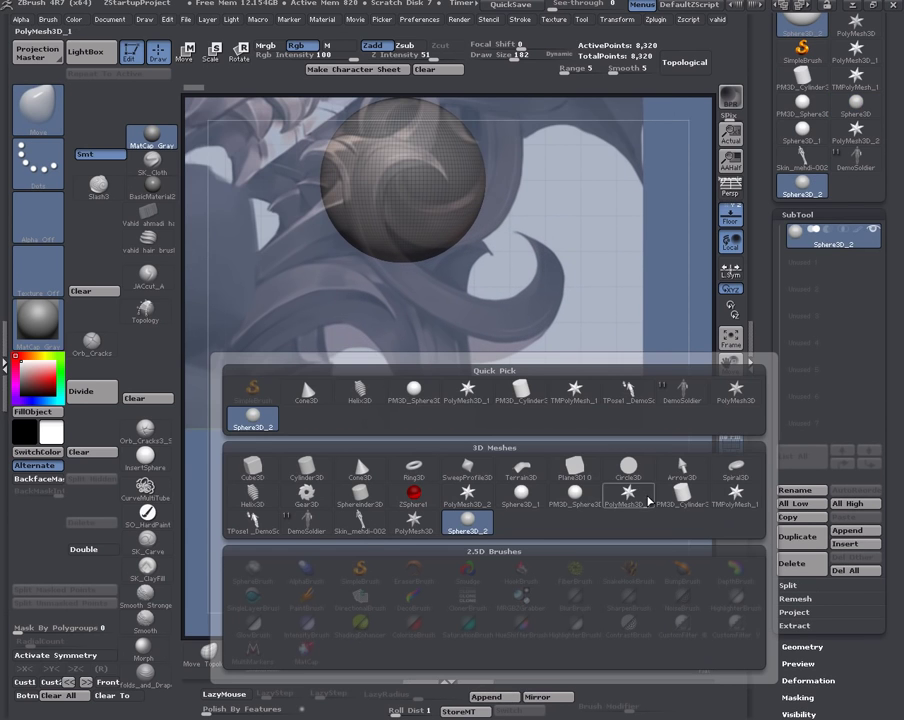
pyautogui.click(576, 477)
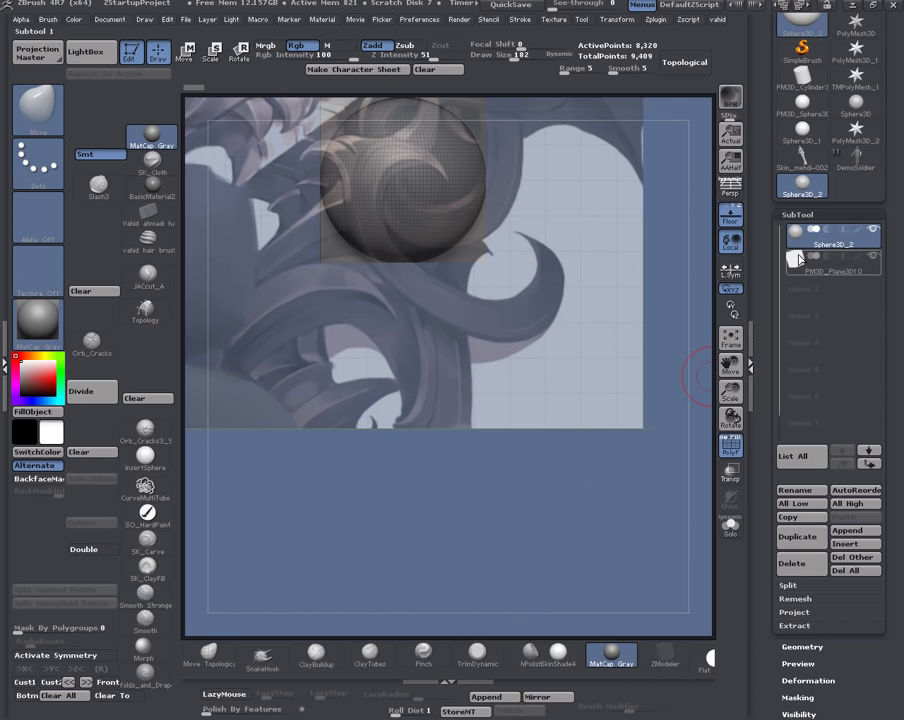
pyautogui.click(801, 563)
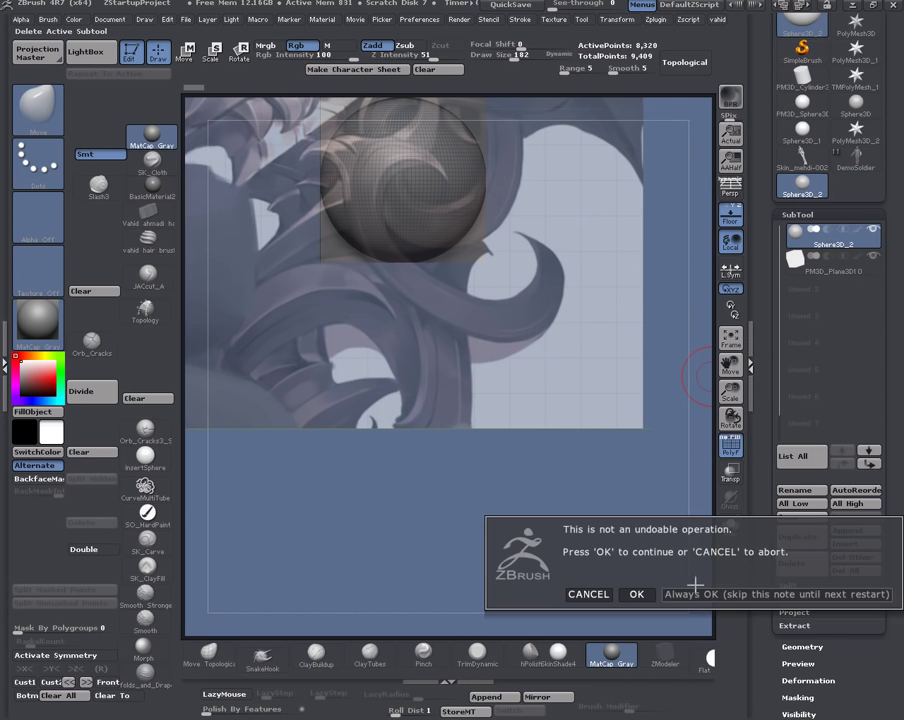
pyautogui.click(632, 590)
# - Scale the plane up repeatedly until it covers the entire reference image
pyautogui.keyDown('ctrl'); pyautogui.moveTo(571, 572); pyautogui.dragTo(426, 440, button='right'); pyautogui.keyUp('ctrl')
pyautogui.click(210, 50)
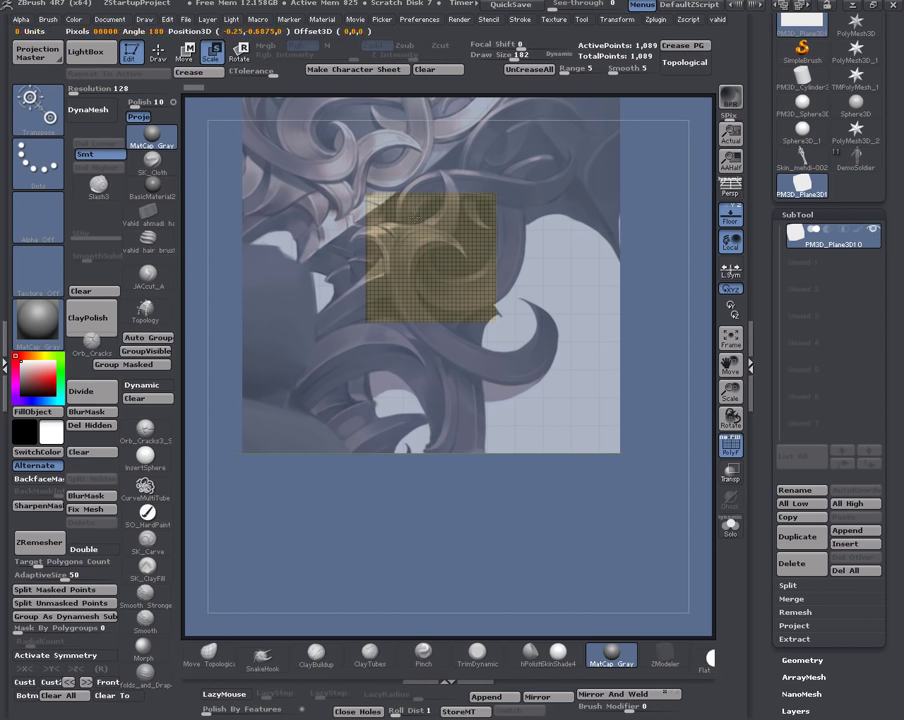
pyautogui.moveTo(415, 308); pyautogui.dragTo(390, 559)
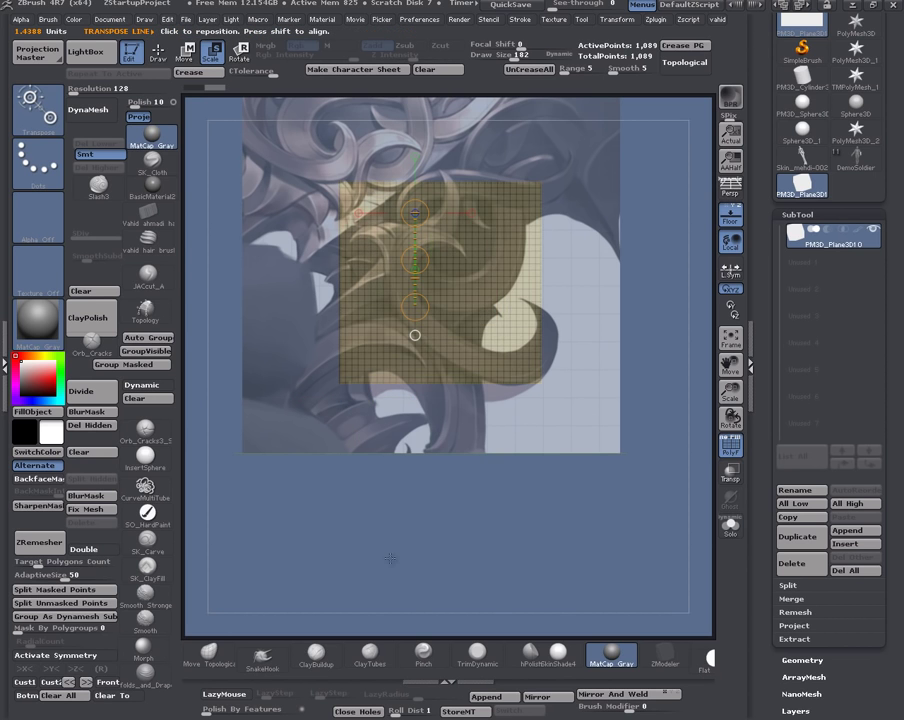
pyautogui.press('1')
pyautogui.press('1')
pyautogui.press('1')
pyautogui.press('1')
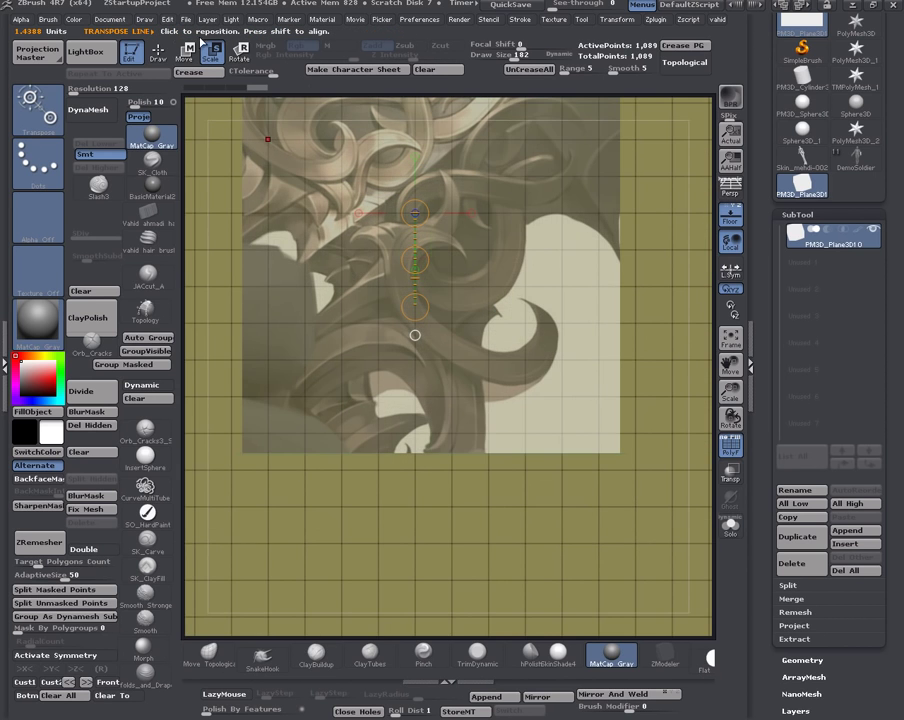
# - With the Topology brush, draw a curve along the upper edge of the reference's crescent shape
pyautogui.click(185, 50)
pyautogui.keyDown('ctrl'); pyautogui.moveTo(517, 472); pyautogui.dragTo(440, 366, button='right'); pyautogui.keyUp('ctrl')
pyautogui.moveTo(440, 366)
pyautogui.keyDown('ctrl'); pyautogui.mouseDown(button='right')
pyautogui.moveTo(425, 352)
pyautogui.moveTo(444, 360)
pyautogui.mouseUp(button='right'); pyautogui.keyUp('ctrl')
pyautogui.keyDown('ctrl'); pyautogui.moveTo(294, 348); pyautogui.dragTo(346, 368, button='right'); pyautogui.keyUp('ctrl')
pyautogui.keyDown('alt'); pyautogui.moveTo(347, 368); pyautogui.dragTo(305, 268); pyautogui.keyUp('alt')
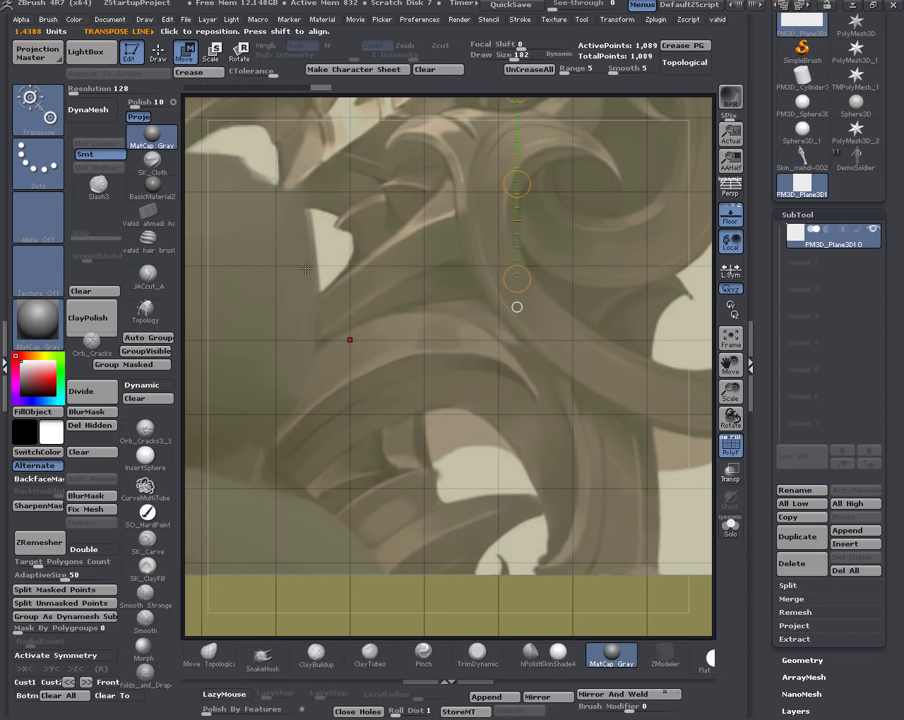
pyautogui.click(160, 51)
pyautogui.click(147, 312)
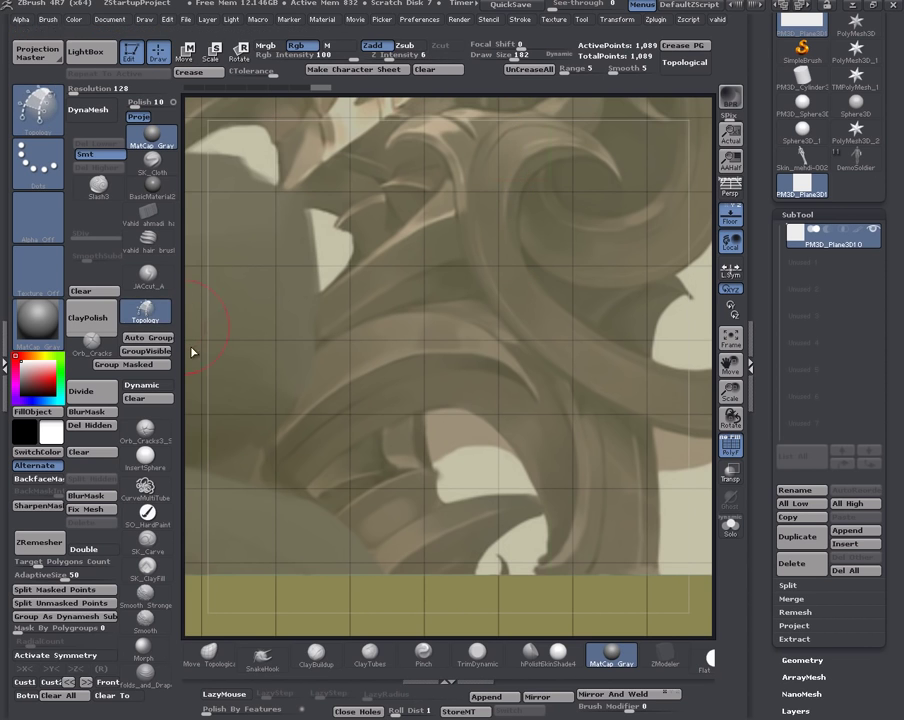
pyautogui.moveTo(192, 350)
pyautogui.keyDown('alt'); pyautogui.mouseDown()
pyautogui.moveTo(356, 352)
pyautogui.moveTo(352, 296)
pyautogui.moveTo(351, 318)
pyautogui.moveTo(270, 411)
pyautogui.mouseUp(); pyautogui.keyUp('alt')
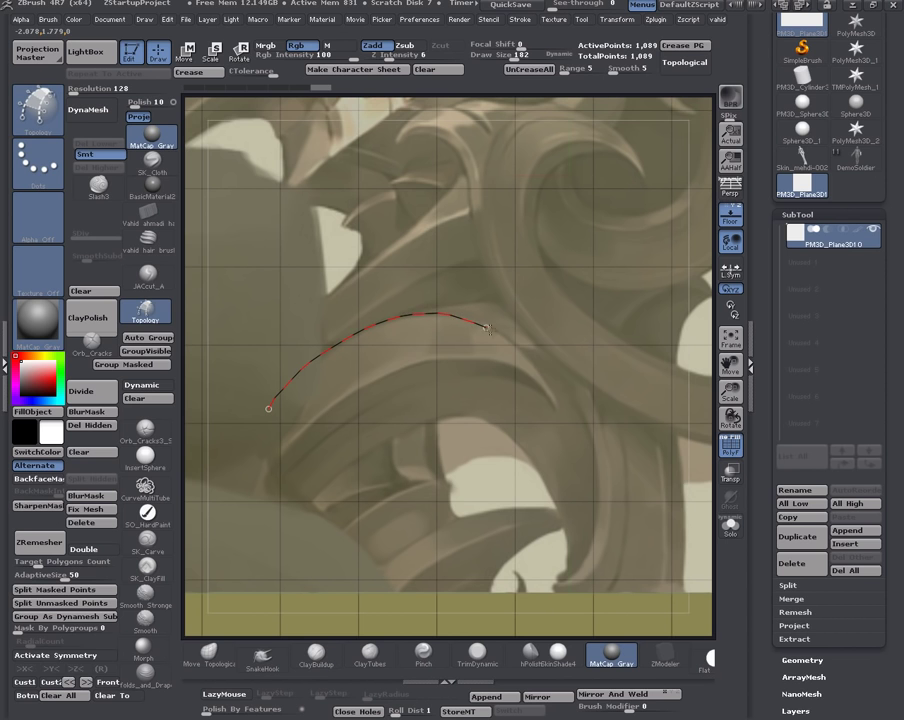
pyautogui.moveTo(552, 397); pyautogui.dragTo(569, 422)
# - Draw a second topology curve along the crescent's lower edge, crossing the upper curve at the pointed tip
pyautogui.moveTo(470, 510)
pyautogui.keyDown('ctrl'); pyautogui.mouseDown(button='right')
pyautogui.moveTo(488, 292)
pyautogui.moveTo(404, 428)
pyautogui.moveTo(359, 398)
pyautogui.mouseUp(button='right'); pyautogui.keyUp('ctrl')
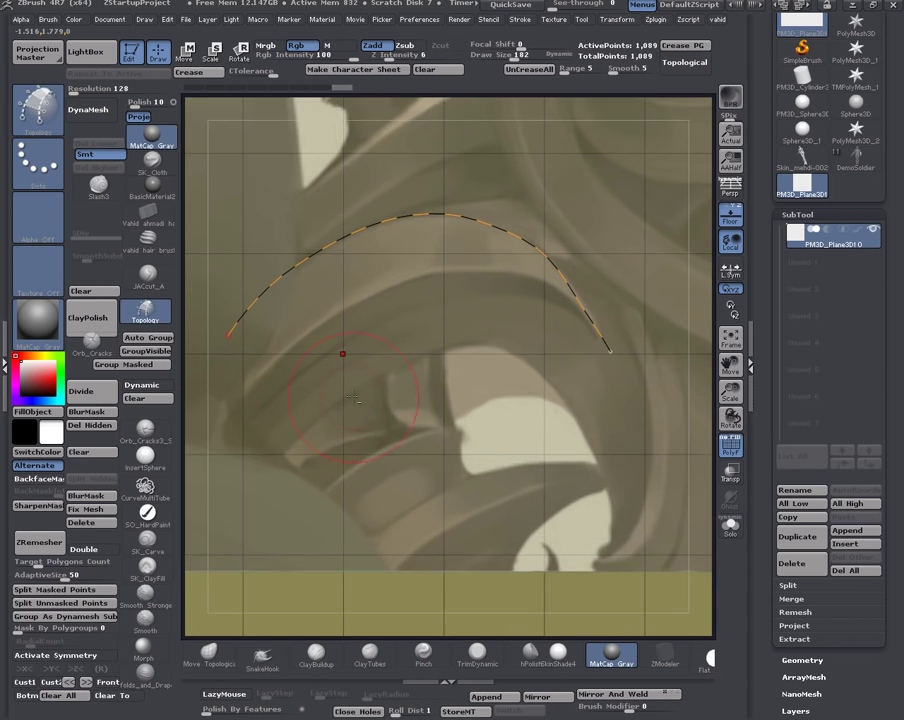
pyautogui.keyDown('alt'); pyautogui.moveTo(302, 416); pyautogui.dragTo(285, 458, button='right'); pyautogui.keyUp('alt')
pyautogui.keyDown('alt'); pyautogui.moveTo(248, 452); pyautogui.dragTo(245, 489); pyautogui.keyUp('alt')
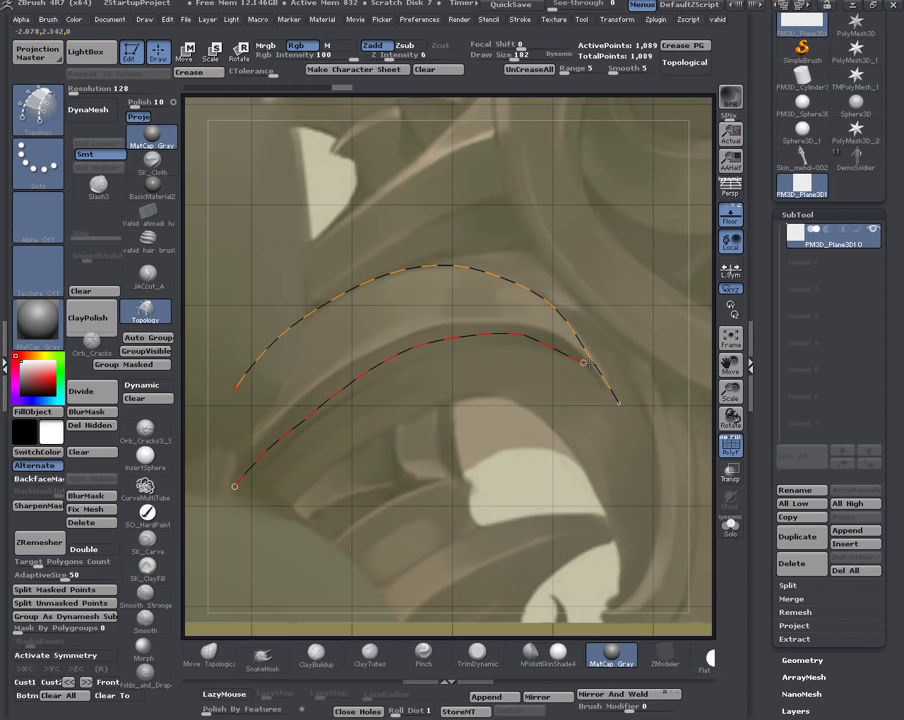
pyautogui.moveTo(625, 386); pyautogui.dragTo(636, 400)
# - Draw eight topology curves across the crescent, spaced from the pointed tip to its wide end
pyautogui.keyDown('ctrl'); pyautogui.moveTo(570, 390); pyautogui.dragTo(512, 272, button='right'); pyautogui.keyUp('ctrl')
pyautogui.keyDown('ctrl'); pyautogui.moveTo(512, 272); pyautogui.dragTo(510, 392, button='right'); pyautogui.keyUp('ctrl')
pyautogui.moveTo(487, 465); pyautogui.dragTo(534, 315)
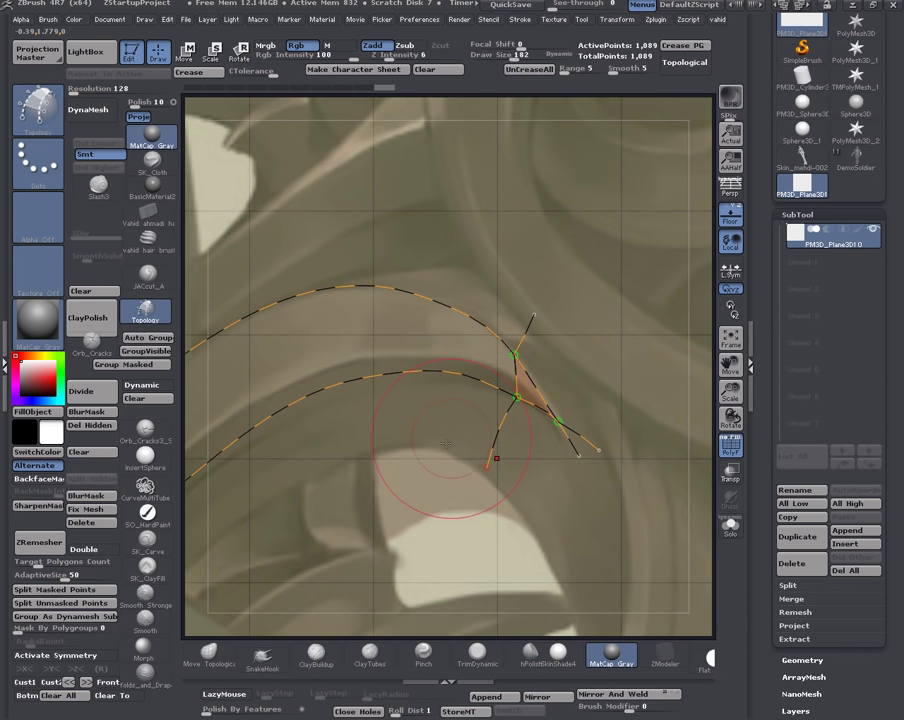
pyautogui.moveTo(490, 268); pyautogui.dragTo(496, 247)
pyautogui.moveTo(396, 475); pyautogui.dragTo(441, 241)
pyautogui.keyDown('alt'); pyautogui.moveTo(372, 457); pyautogui.dragTo(434, 448, button='right'); pyautogui.keyUp('alt')
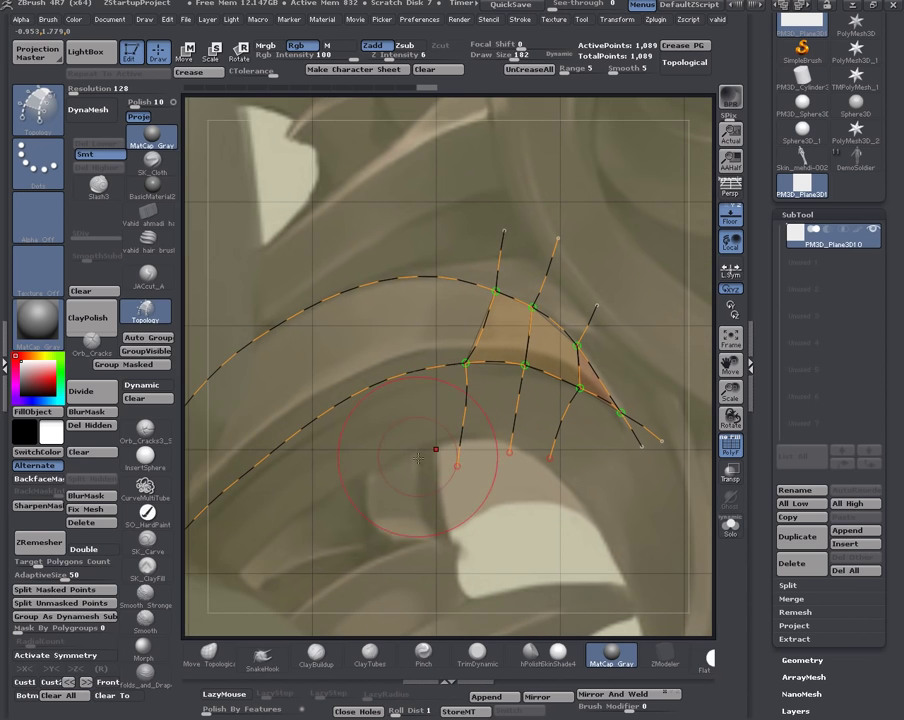
pyautogui.moveTo(419, 460); pyautogui.dragTo(440, 220)
pyautogui.moveTo(366, 218); pyautogui.dragTo(366, 216)
pyautogui.keyDown('alt'); pyautogui.moveTo(340, 440); pyautogui.dragTo(478, 440, button='right'); pyautogui.keyUp('alt')
pyautogui.moveTo(454, 489); pyautogui.dragTo(415, 270)
pyautogui.moveTo(414, 547)
pyautogui.mouseDown()
pyautogui.moveTo(370, 290)
pyautogui.moveTo(319, 290)
pyautogui.mouseUp()
pyautogui.moveTo(401, 449)
pyautogui.keyDown('alt'); pyautogui.mouseDown(button='right')
pyautogui.moveTo(347, 319)
pyautogui.moveTo(393, 355)
pyautogui.moveTo(393, 319)
pyautogui.moveTo(438, 355)
pyautogui.mouseUp(button='right'); pyautogui.keyUp('alt')
pyautogui.keyDown('alt'); pyautogui.moveTo(438, 354); pyautogui.dragTo(490, 457); pyautogui.keyUp('alt')
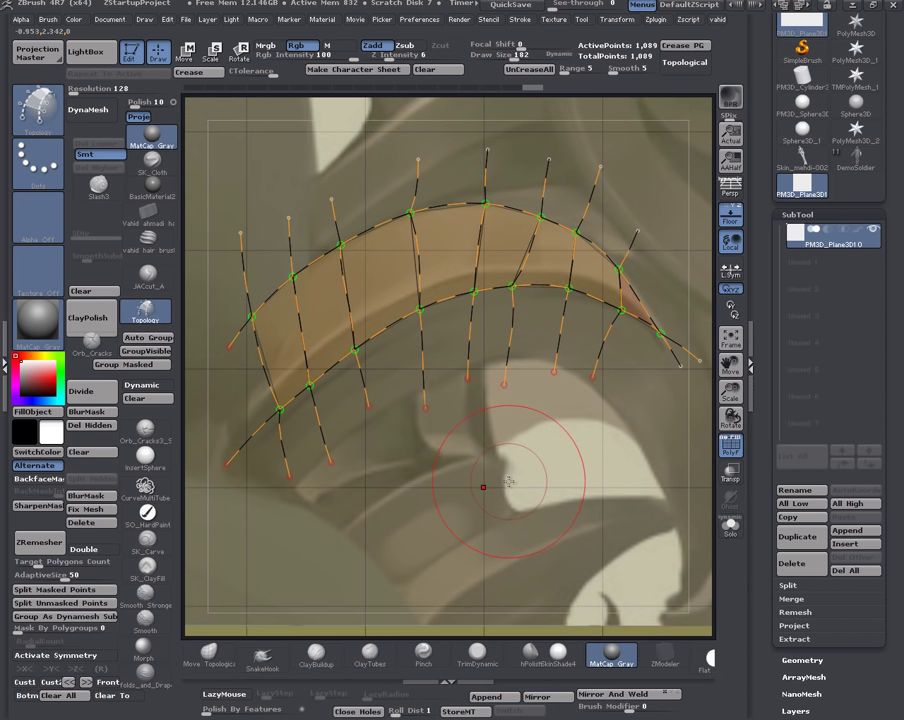
# - Generate the crescent mesh from the topology curves and split the unmasked points into a separate subtool
pyautogui.click(461, 445)
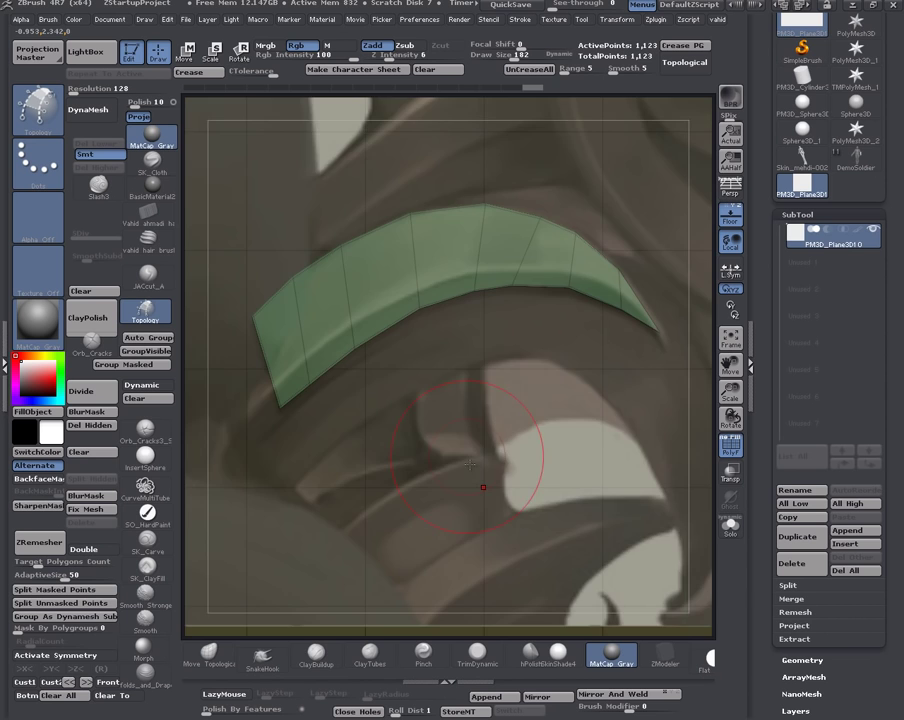
pyautogui.moveTo(466, 448); pyautogui.dragTo(438, 322, button='right')
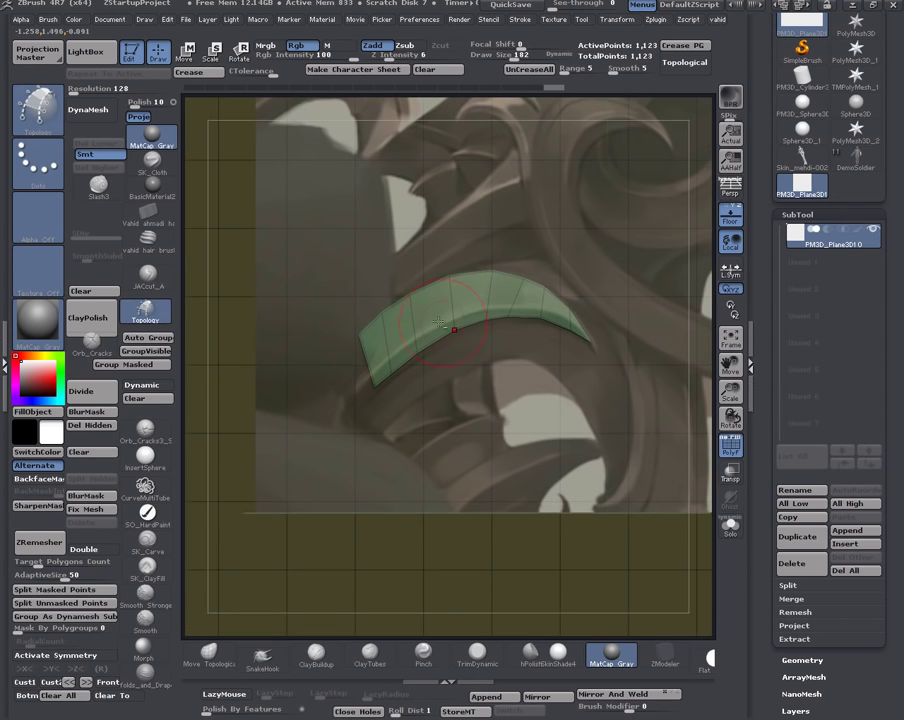
pyautogui.click(72, 604)
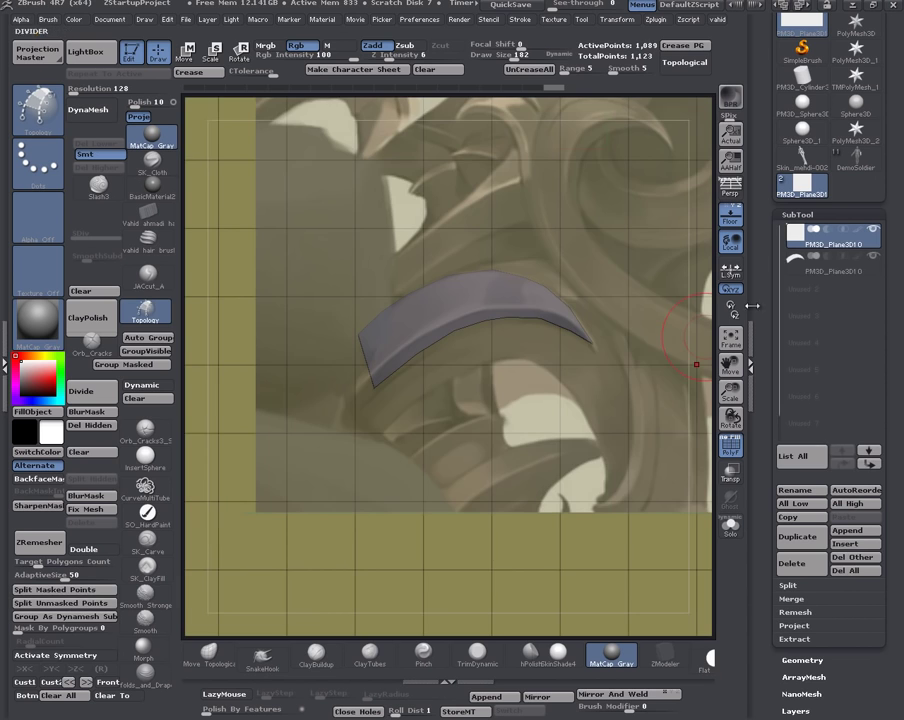
# - Isolate the front polygroup of the crescent subtool and delete its back and side faces
pyautogui.moveTo(690, 336); pyautogui.dragTo(447, 469)
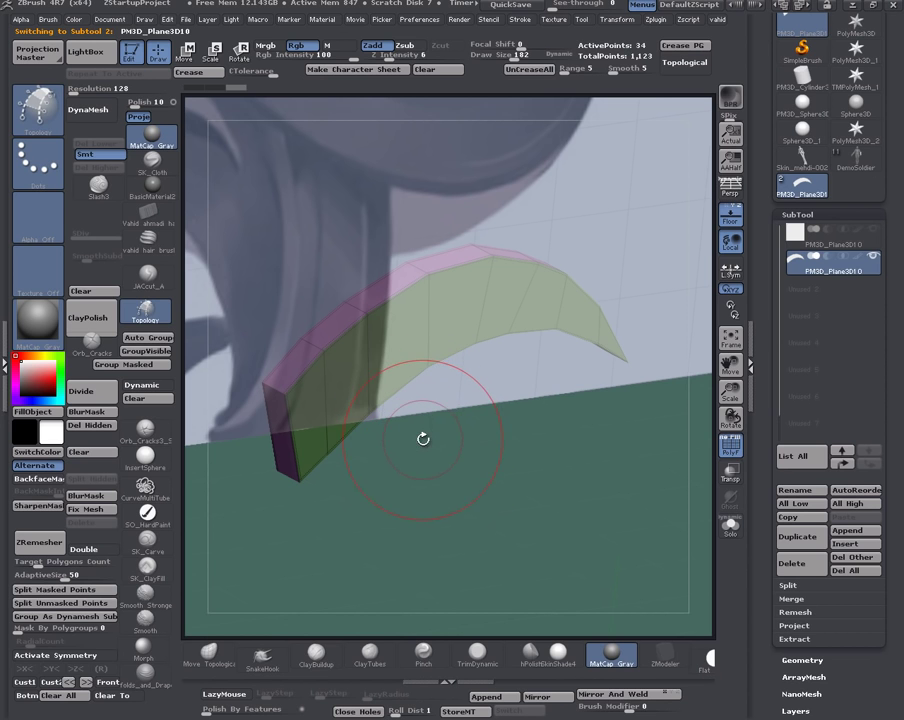
pyautogui.keyDown('ctrl'); pyautogui.keyDown('shift'); pyautogui.click(391, 353); pyautogui.keyUp('shift'); pyautogui.keyUp('ctrl')
pyautogui.keyDown('shift'); pyautogui.moveTo(405, 432); pyautogui.dragTo(425, 436); pyautogui.keyUp('shift')
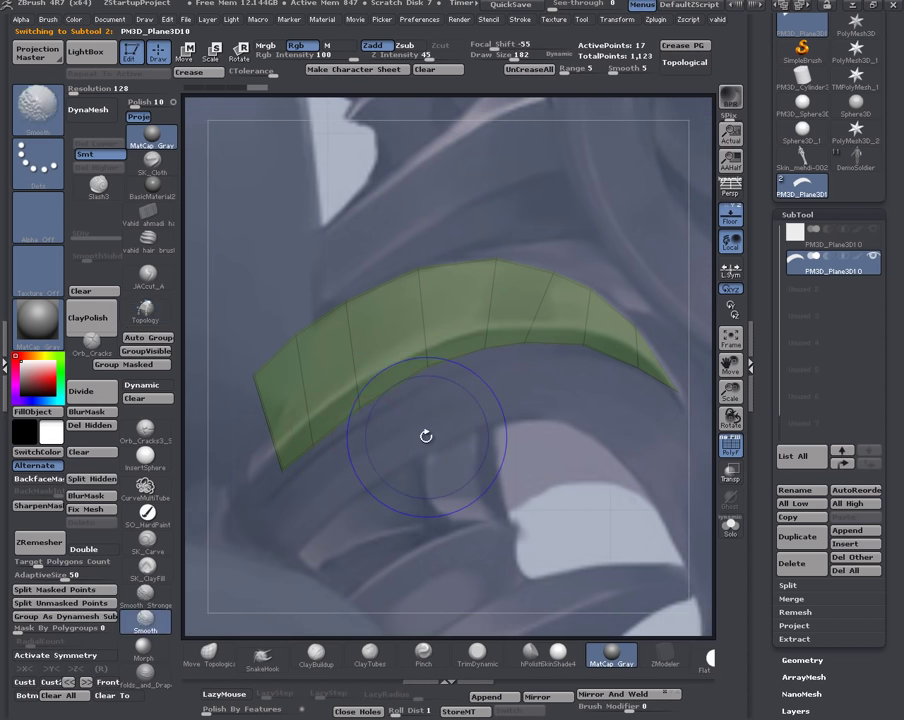
pyautogui.moveTo(282, 487)
pyautogui.keyDown('ctrl'); pyautogui.mouseDown(button='right')
pyautogui.moveTo(484, 428)
pyautogui.moveTo(436, 366)
pyautogui.mouseUp(button='right'); pyautogui.keyUp('ctrl')
# - Select the Move brush, set its draw size to 175 and toggle its accurate curve mode
pyautogui.press('b')
pyautogui.press('m')
pyautogui.press('v')
pyautogui.press('s')
pyautogui.keyDown('alt'); pyautogui.moveTo(446, 288); pyautogui.dragTo(476, 318, button='right'); pyautogui.keyUp('alt')
pyautogui.press('s')
pyautogui.moveTo(488, 341); pyautogui.dragTo(482, 341)
pyautogui.moveTo(48, 20)
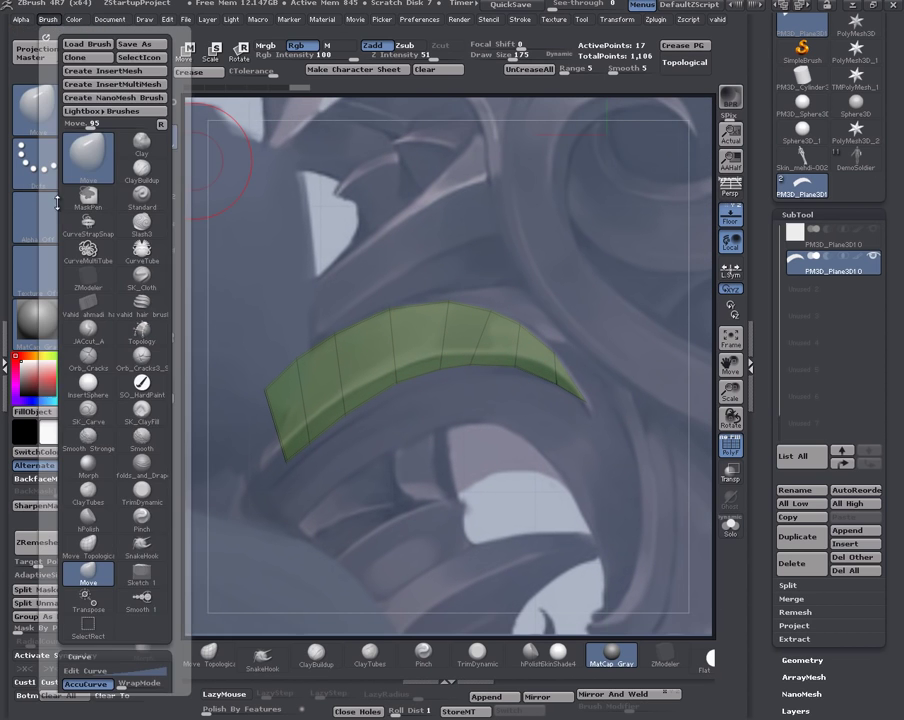
pyautogui.moveTo(174, 544); pyautogui.dragTo(174, 329)
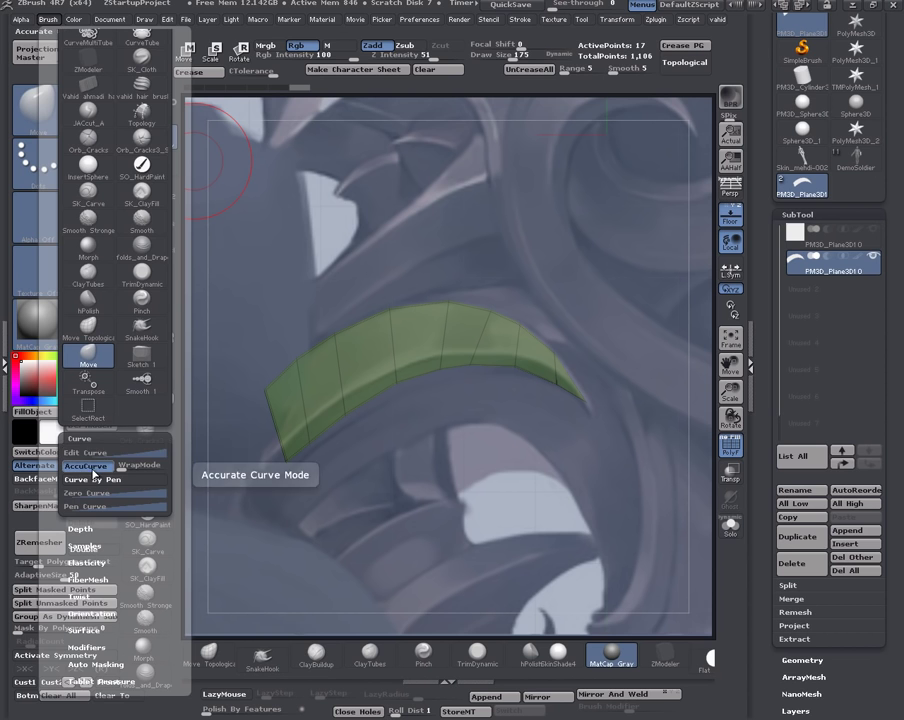
pyautogui.click(86, 466)
# - Set the draw size to 86 and pull the crescent's pointed tip to match the reference outline
pyautogui.moveTo(490, 346)
pyautogui.keyDown('ctrl'); pyautogui.mouseDown(button='right')
pyautogui.moveTo(490, 319)
pyautogui.moveTo(434, 319)
pyautogui.moveTo(440, 370)
pyautogui.mouseUp(button='right'); pyautogui.keyUp('ctrl')
pyautogui.press('s')
pyautogui.moveTo(424, 317); pyautogui.dragTo(411, 317)
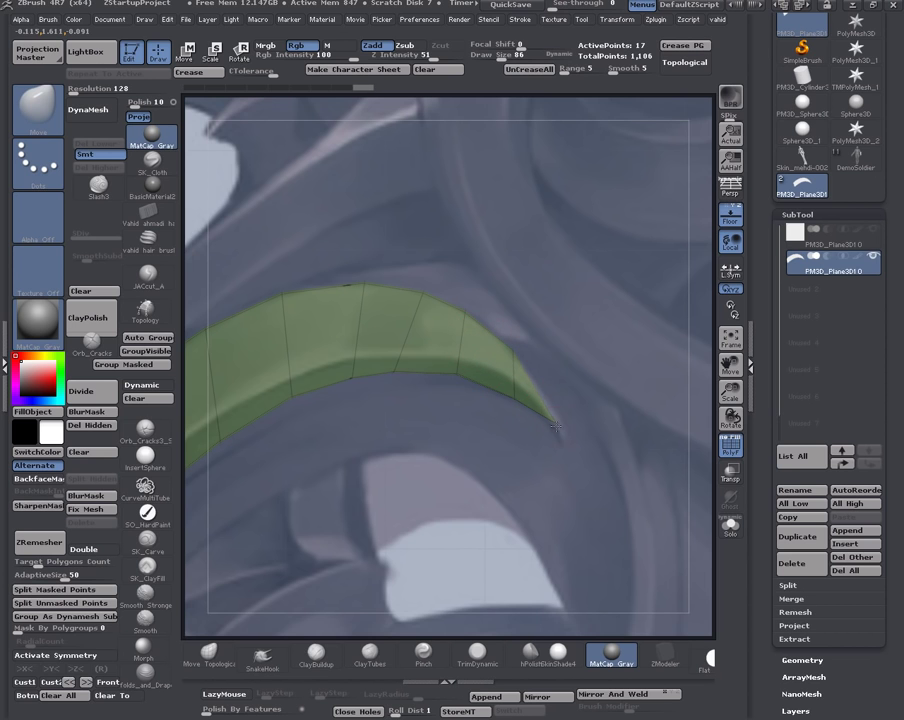
pyautogui.moveTo(555, 427)
pyautogui.mouseDown()
pyautogui.moveTo(545, 400)
pyautogui.moveTo(549, 333)
pyautogui.moveTo(569, 418)
pyautogui.mouseUp()
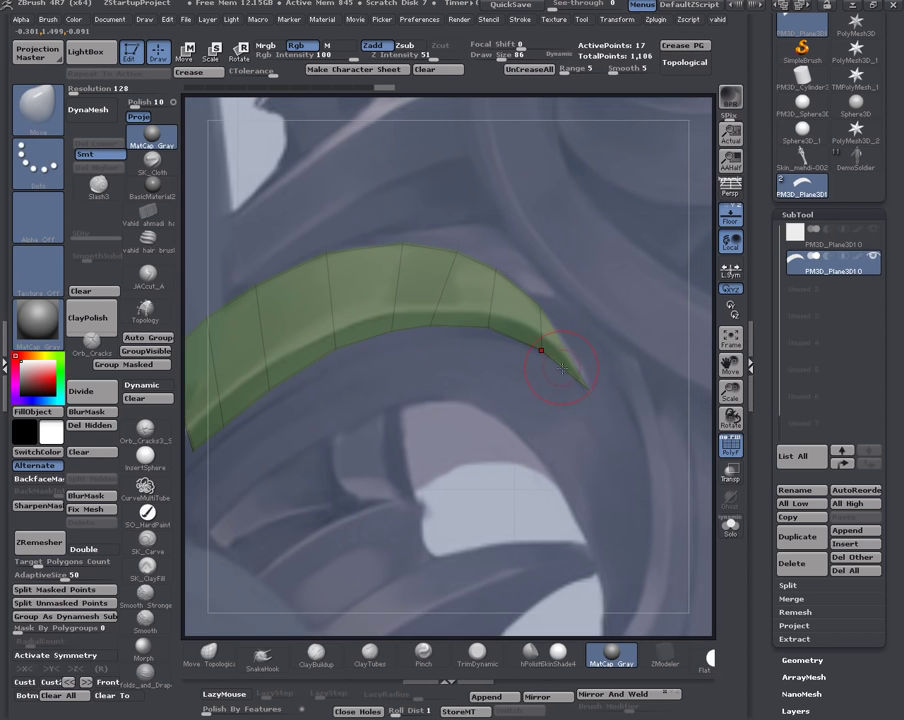
pyautogui.moveTo(562, 368)
pyautogui.mouseDown()
pyautogui.moveTo(540, 420)
pyautogui.moveTo(520, 360)
pyautogui.moveTo(479, 420)
pyautogui.mouseUp()
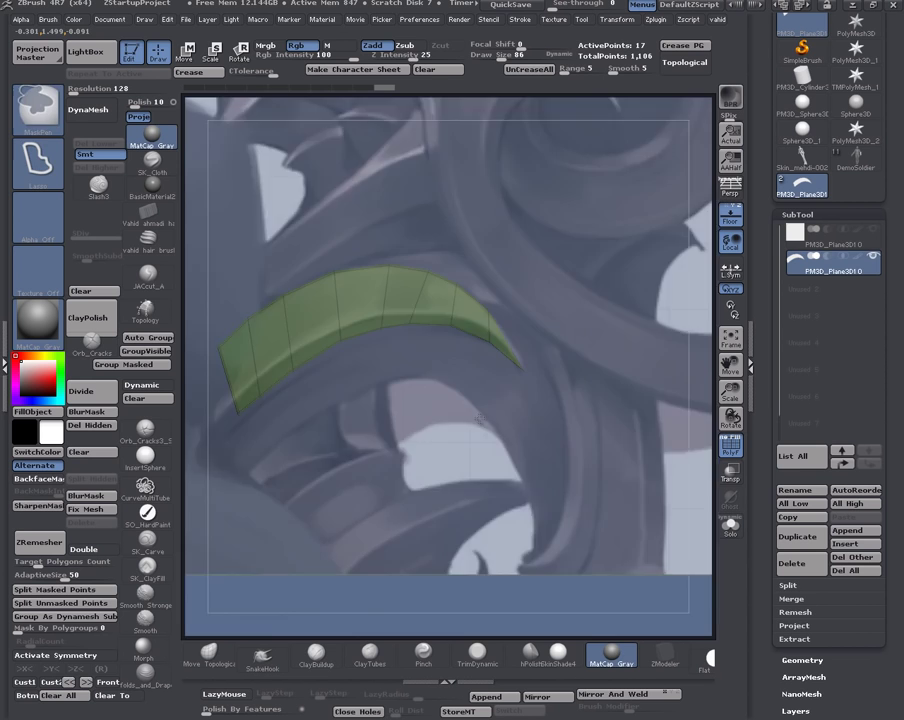
pyautogui.moveTo(481, 419)
pyautogui.keyDown('ctrl'); pyautogui.mouseDown(button='right')
pyautogui.moveTo(500, 426)
pyautogui.moveTo(541, 492)
pyautogui.moveTo(551, 551)
pyautogui.mouseUp(button='right'); pyautogui.keyUp('ctrl')
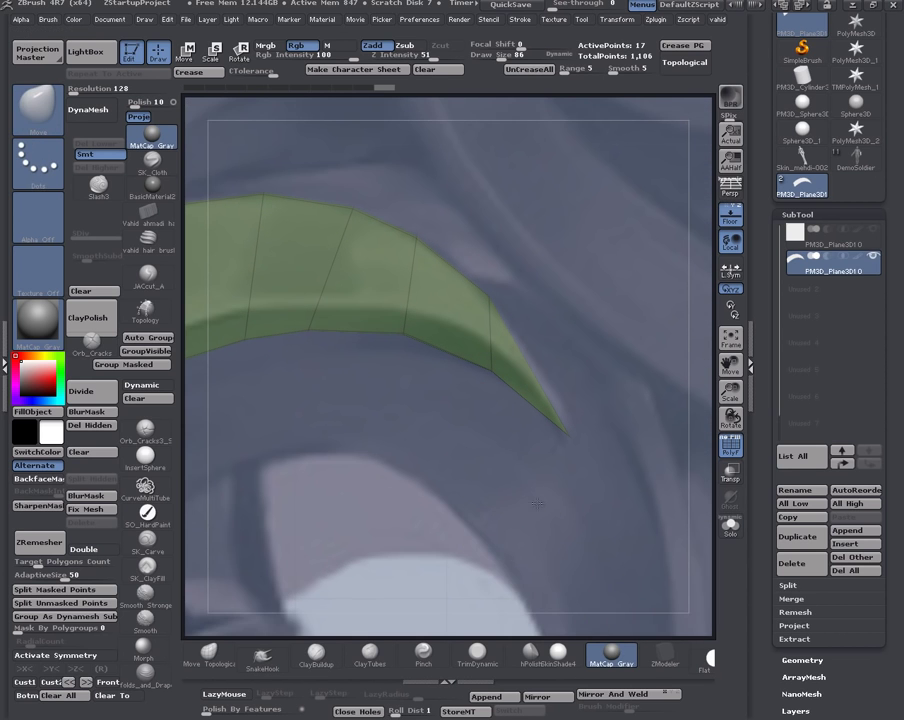
pyautogui.moveTo(537, 503); pyautogui.dragTo(512, 409)
# - With the ZModeler brush, insert two edge loops across the crescent near its pointed tip
pyautogui.press('ctrl')
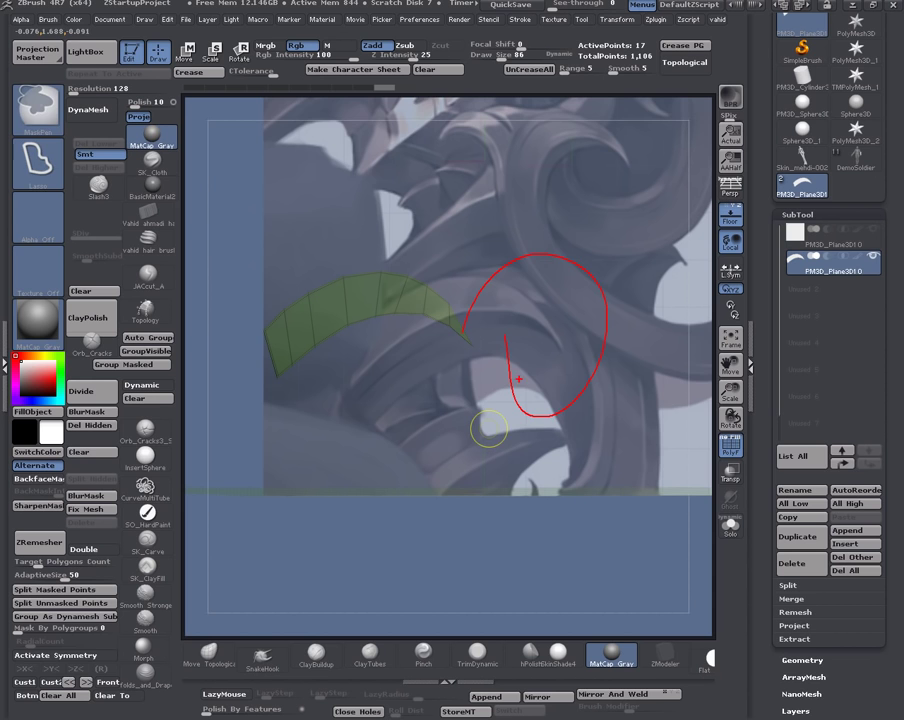
pyautogui.moveTo(420, 444); pyautogui.dragTo(487, 460, button='right')
pyautogui.press('space')
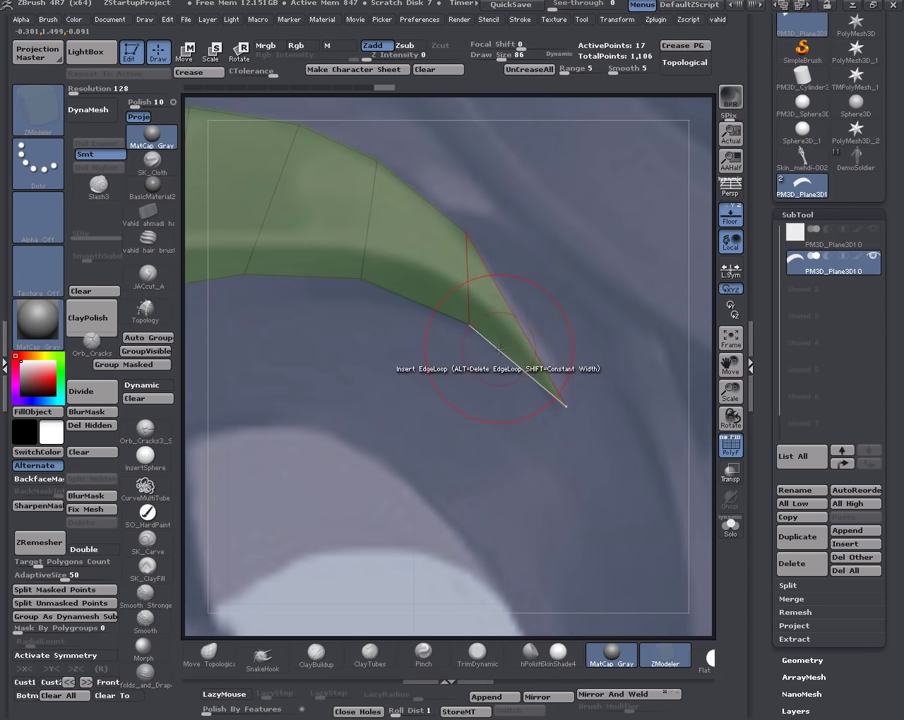
pyautogui.click(502, 352)
pyautogui.click(417, 305)
pyautogui.keyDown('ctrl'); pyautogui.moveTo(412, 311); pyautogui.dragTo(377, 264, button='right'); pyautogui.keyUp('ctrl')
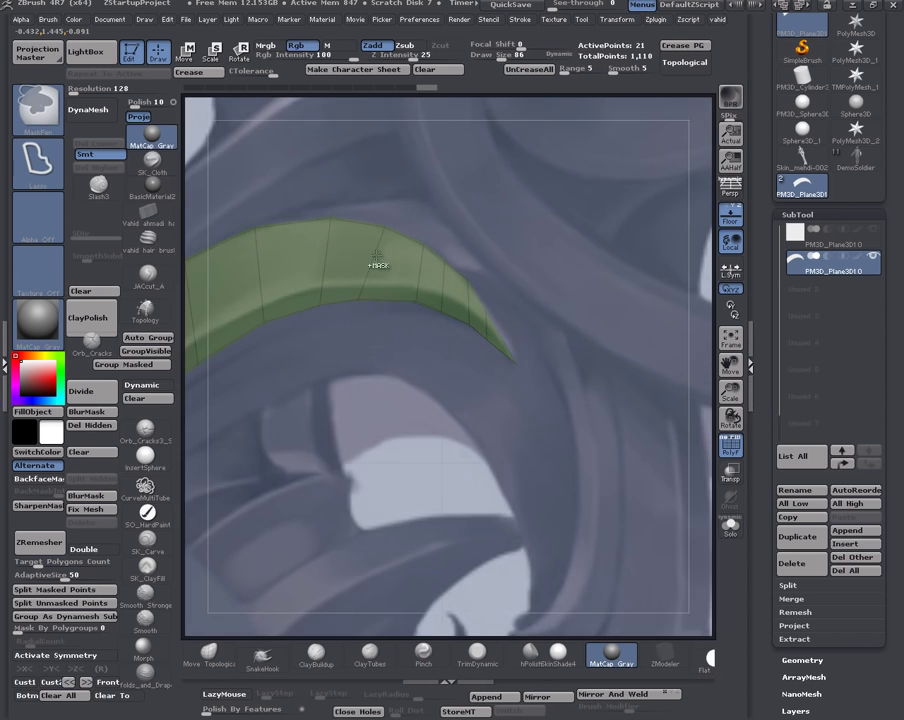
# - Extrude all polygons of the crescent with ZModeler to give the flat strip thickness
pyautogui.keyDown('ctrl'); pyautogui.moveTo(396, 367); pyautogui.dragTo(386, 334, button='right'); pyautogui.keyUp('ctrl')
pyautogui.moveTo(460, 395)
pyautogui.mouseDown(button='right')
pyautogui.moveTo(367, 412)
pyautogui.moveTo(420, 405)
pyautogui.moveTo(450, 385)
pyautogui.mouseUp(button='right')
pyautogui.keyDown('ctrl'); pyautogui.moveTo(450, 385); pyautogui.dragTo(490, 340, button='right'); pyautogui.keyUp('ctrl')
pyautogui.moveTo(572, 410); pyautogui.dragTo(498, 428, button='right')
pyautogui.moveTo(497, 427)
pyautogui.mouseDown()
pyautogui.moveTo(436, 326)
pyautogui.moveTo(452, 403)
pyautogui.moveTo(461, 354)
pyautogui.moveTo(495, 413)
pyautogui.mouseUp()
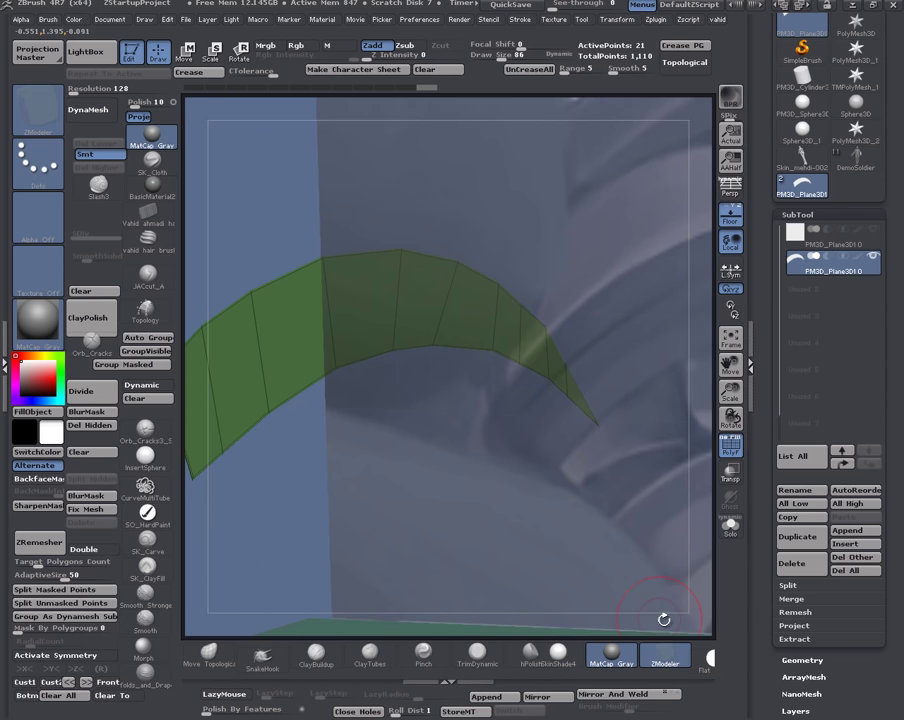
pyautogui.press('space')
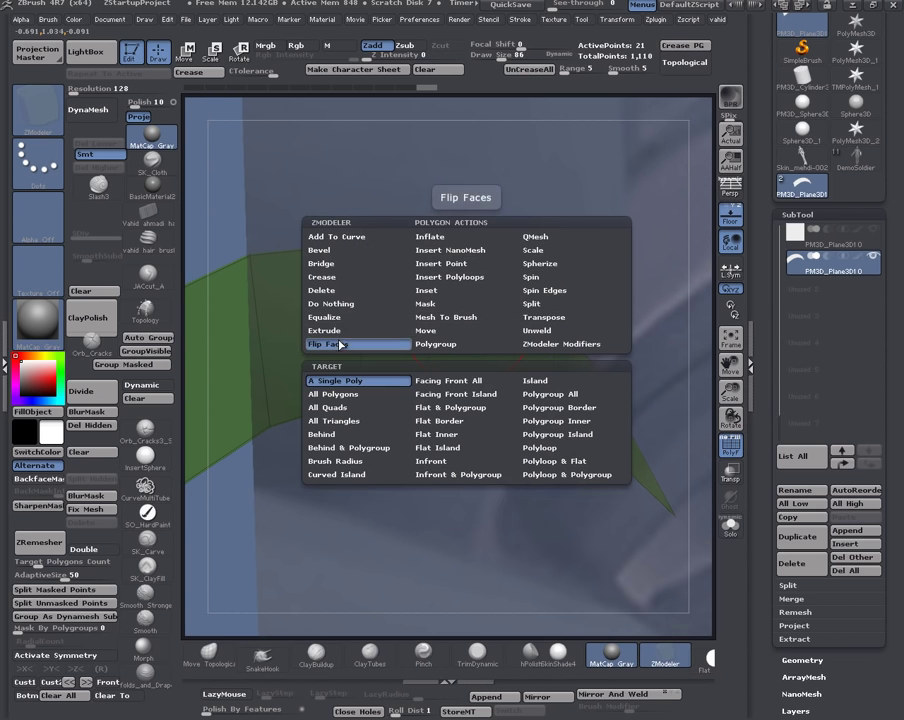
pyautogui.click(350, 382)
pyautogui.click(348, 395)
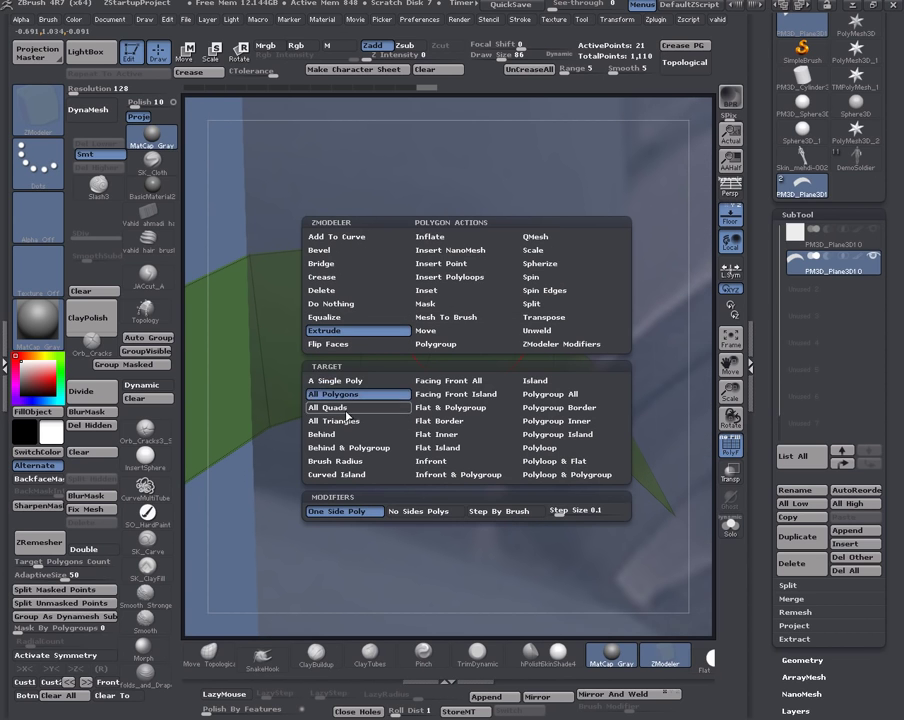
pyautogui.moveTo(400, 440); pyautogui.dragTo(470, 420)
pyautogui.moveTo(474, 347); pyautogui.dragTo(384, 424)
# - With ZModeler, insert edge loops along the crescent's length and delete the surplus loop near its lower front edge
pyautogui.keyDown('shift'); pyautogui.moveTo(385, 440); pyautogui.dragTo(440, 348, button='right'); pyautogui.keyUp('shift')
pyautogui.keyDown('ctrl'); pyautogui.moveTo(440, 348); pyautogui.dragTo(434, 380, button='right'); pyautogui.keyUp('ctrl')
pyautogui.press('space')
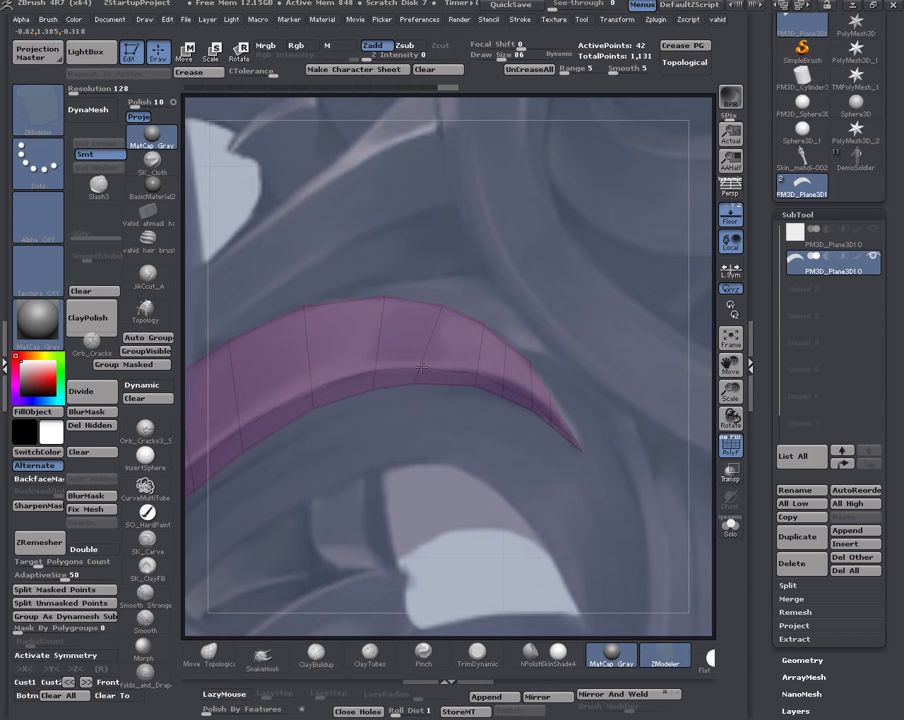
pyautogui.click(421, 367)
pyautogui.keyDown('ctrl'); pyautogui.moveTo(460, 480); pyautogui.dragTo(444, 357, button='right'); pyautogui.keyUp('ctrl')
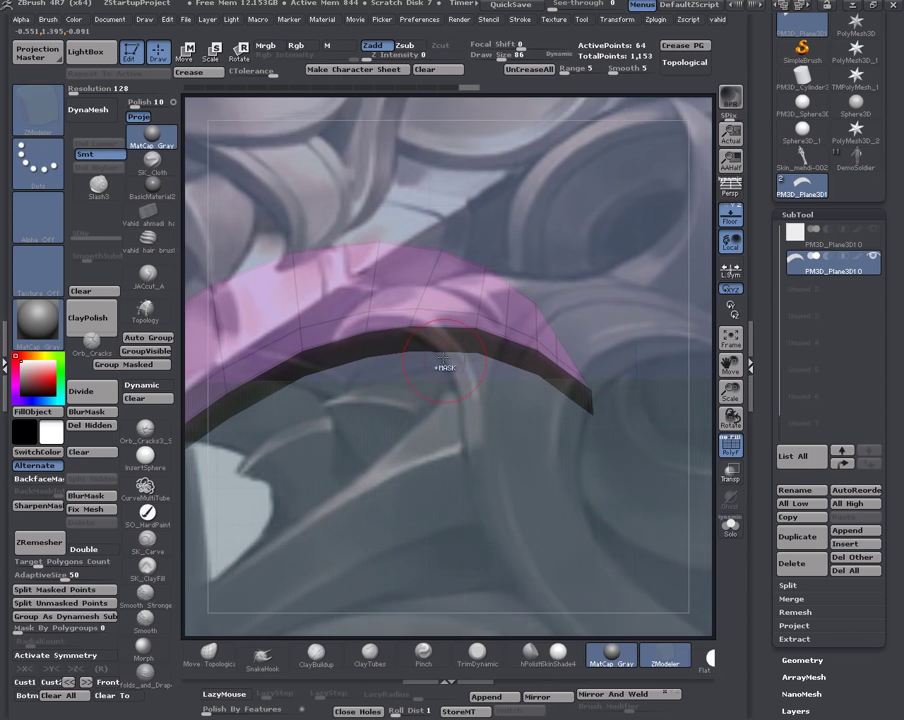
pyautogui.moveTo(443, 358); pyautogui.dragTo(451, 318)
pyautogui.moveTo(451, 317)
pyautogui.keyDown('ctrl'); pyautogui.mouseDown(button='right')
pyautogui.moveTo(455, 328)
pyautogui.moveTo(453, 312)
pyautogui.mouseUp(button='right'); pyautogui.keyUp('ctrl')
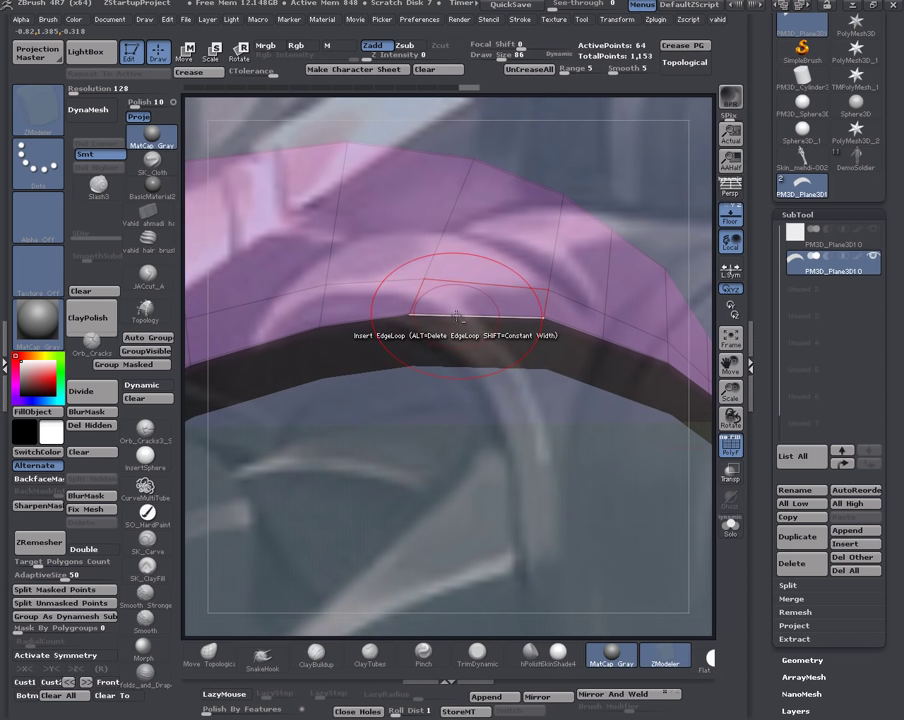
pyautogui.moveTo(456, 316); pyautogui.dragTo(489, 412)
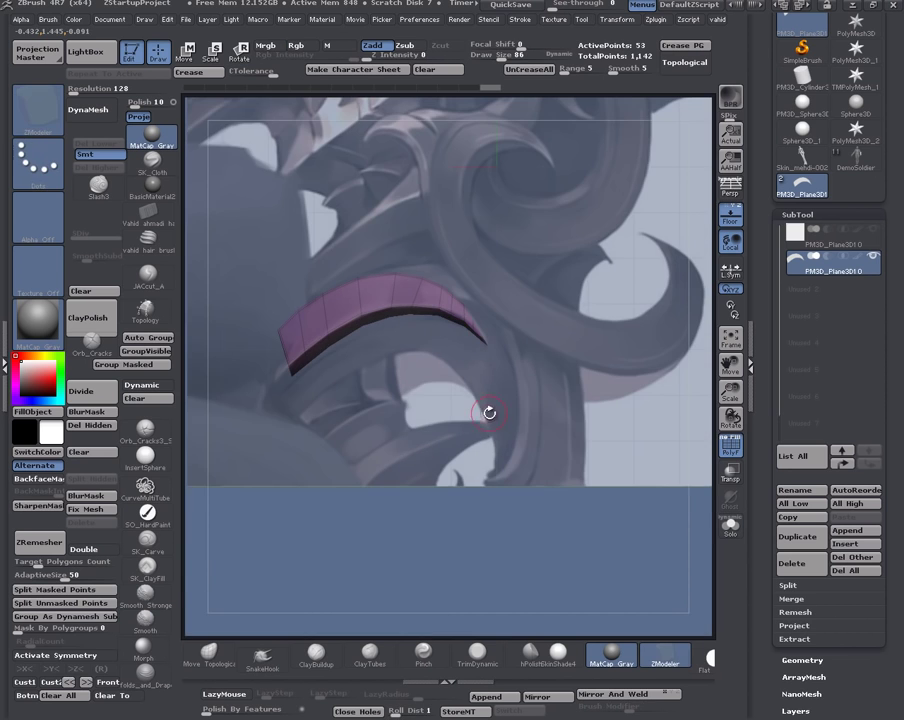
# - Set ZModeler's point action to Stitch and merge the separate points at the crescent's pointed end into one
pyautogui.moveTo(432, 402); pyautogui.dragTo(476, 466)
pyautogui.press('space')
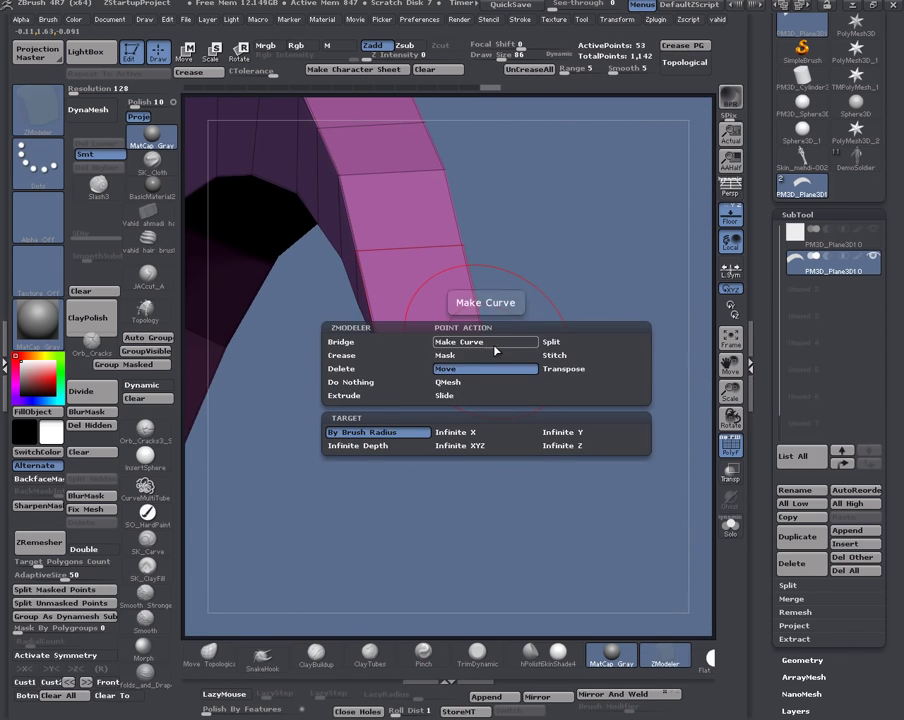
pyautogui.click(563, 356)
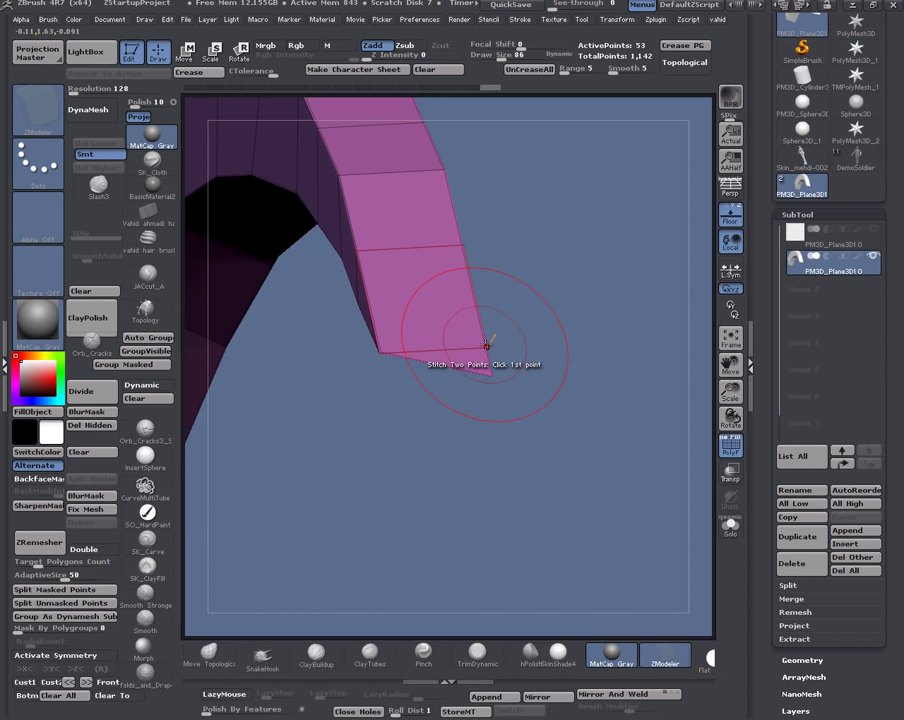
pyautogui.click(486, 346)
pyautogui.click(487, 370)
pyautogui.moveTo(487, 370); pyautogui.dragTo(445, 458)
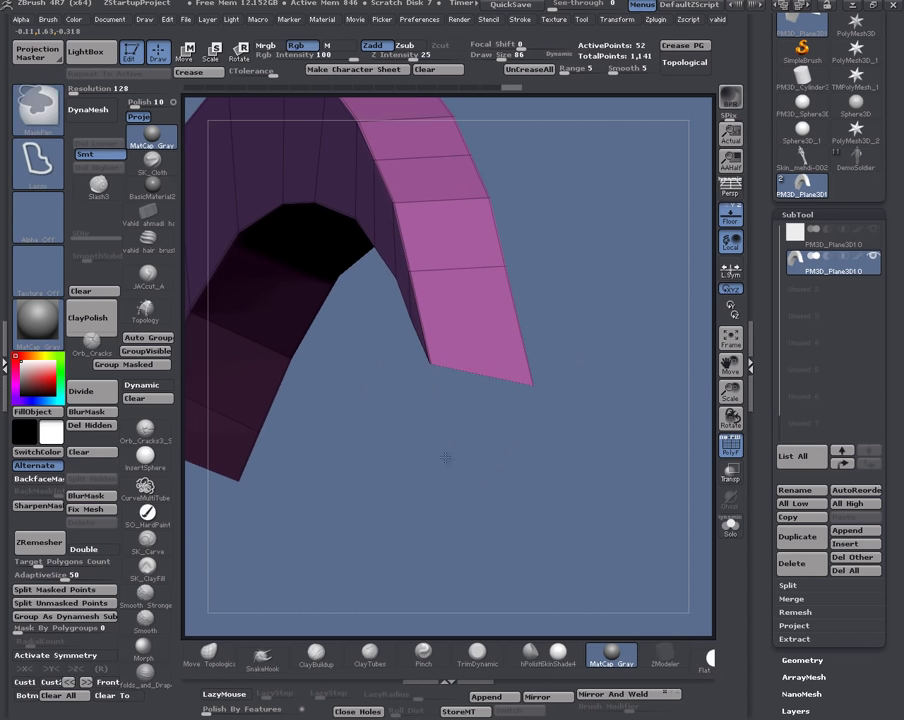
pyautogui.click(431, 363)
pyautogui.click(532, 384)
# - Use Transpose to shift the stitched tip point to the middle of the strip's thickness
pyautogui.moveTo(491, 415)
pyautogui.keyDown('ctrl'); pyautogui.mouseDown(button='right')
pyautogui.moveTo(485, 372)
pyautogui.moveTo(486, 444)
pyautogui.moveTo(475, 430)
pyautogui.mouseUp(button='right'); pyautogui.keyUp('ctrl')
pyautogui.moveTo(454, 418)
pyautogui.keyDown('ctrl'); pyautogui.mouseDown()
pyautogui.moveTo(560, 434)
pyautogui.moveTo(390, 433)
pyautogui.mouseUp(); pyautogui.keyUp('ctrl')
pyautogui.keyDown('ctrl'); pyautogui.click(482, 448); pyautogui.keyUp('ctrl')
pyautogui.moveTo(482, 448)
pyautogui.mouseDown(button='right')
pyautogui.moveTo(482, 488)
pyautogui.moveTo(366, 270)
pyautogui.mouseUp(button='right')
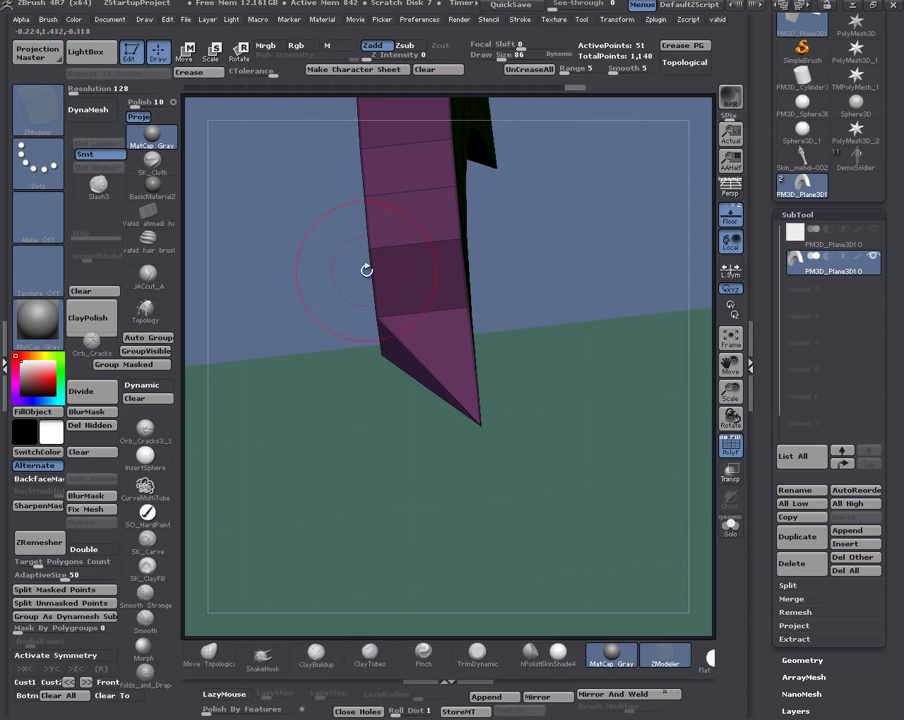
pyautogui.click(240, 52)
pyautogui.moveTo(417, 287)
pyautogui.mouseDown()
pyautogui.moveTo(440, 434)
pyautogui.moveTo(404, 450)
pyautogui.moveTo(401, 433)
pyautogui.moveTo(349, 450)
pyautogui.mouseUp()
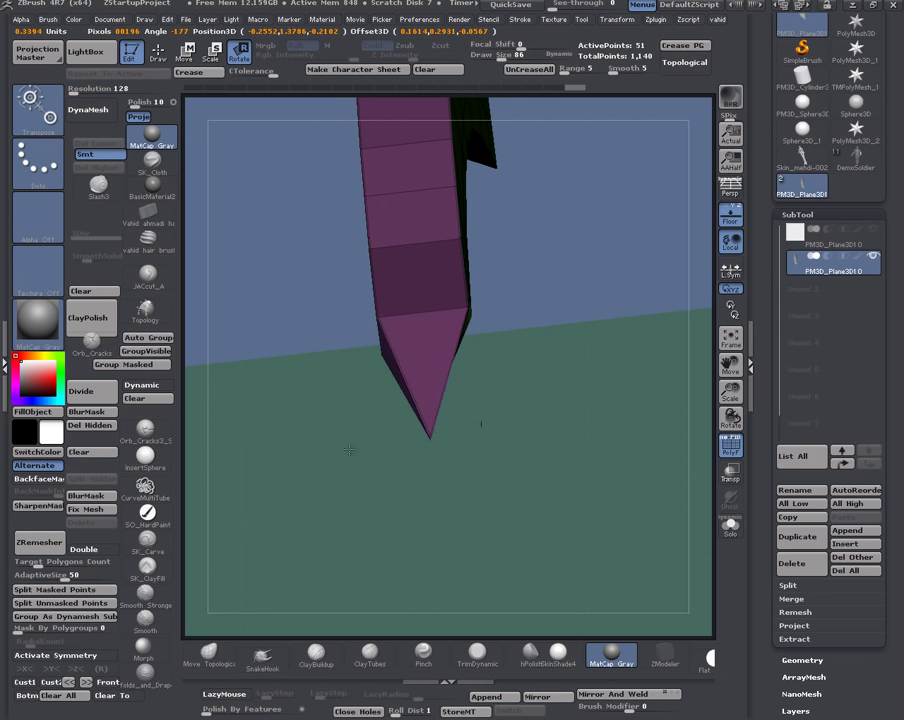
pyautogui.keyDown('ctrl'); pyautogui.moveTo(355, 462); pyautogui.dragTo(388, 424, button='right'); pyautogui.keyUp('ctrl')
pyautogui.moveTo(388, 424)
pyautogui.keyDown('ctrl'); pyautogui.mouseDown(button='right')
pyautogui.moveTo(364, 442)
pyautogui.moveTo(356, 414)
pyautogui.moveTo(336, 402)
pyautogui.mouseUp(button='right'); pyautogui.keyUp('ctrl')
pyautogui.press('q')
# - Mask the crescent except its pointed tip, smooth the tip with Polish By Features and clear the mask
pyautogui.moveTo(336, 402)
pyautogui.keyDown('alt'); pyautogui.mouseDown(button='right')
pyautogui.moveTo(366, 386)
pyautogui.moveTo(415, 389)
pyautogui.moveTo(456, 416)
pyautogui.moveTo(400, 430)
pyautogui.moveTo(345, 470)
pyautogui.moveTo(404, 458)
pyautogui.moveTo(478, 406)
pyautogui.mouseUp(button='right'); pyautogui.keyUp('alt')
pyautogui.keyDown('ctrl'); pyautogui.moveTo(480, 404); pyautogui.dragTo(444, 531); pyautogui.keyUp('ctrl')
pyautogui.keyDown('ctrl'); pyautogui.moveTo(444, 531); pyautogui.dragTo(374, 436, button='right'); pyautogui.keyUp('ctrl')
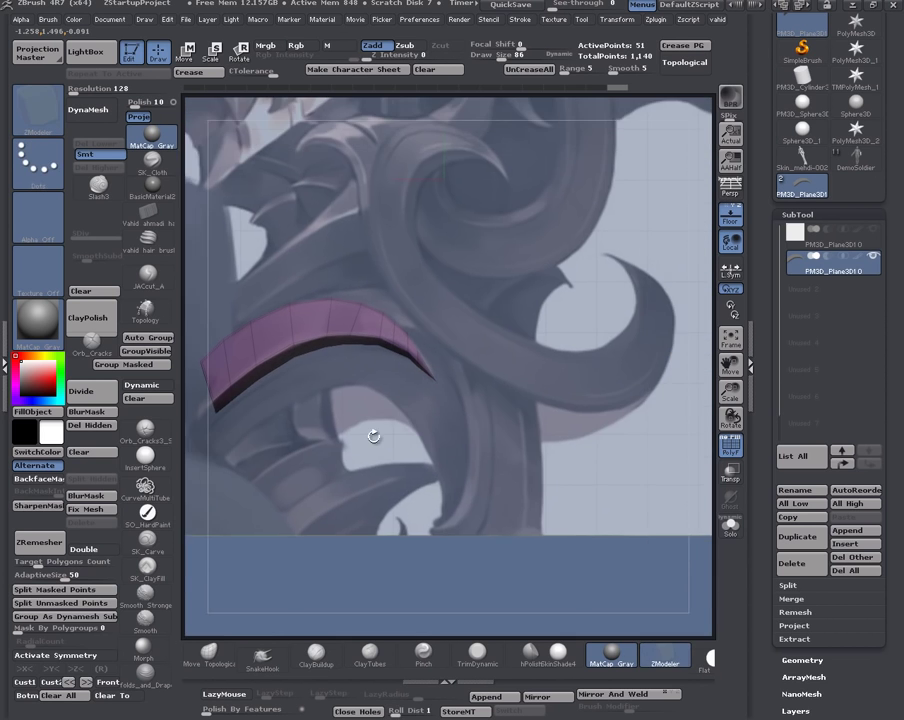
pyautogui.moveTo(408, 356)
pyautogui.keyDown('ctrl'); pyautogui.mouseDown(button='right')
pyautogui.moveTo(393, 393)
pyautogui.moveTo(390, 450)
pyautogui.mouseUp(button='right'); pyautogui.keyUp('ctrl')
pyautogui.moveTo(376, 428)
pyautogui.keyDown('ctrl'); pyautogui.mouseDown()
pyautogui.moveTo(519, 318)
pyautogui.moveTo(488, 283)
pyautogui.mouseUp(); pyautogui.keyUp('ctrl')
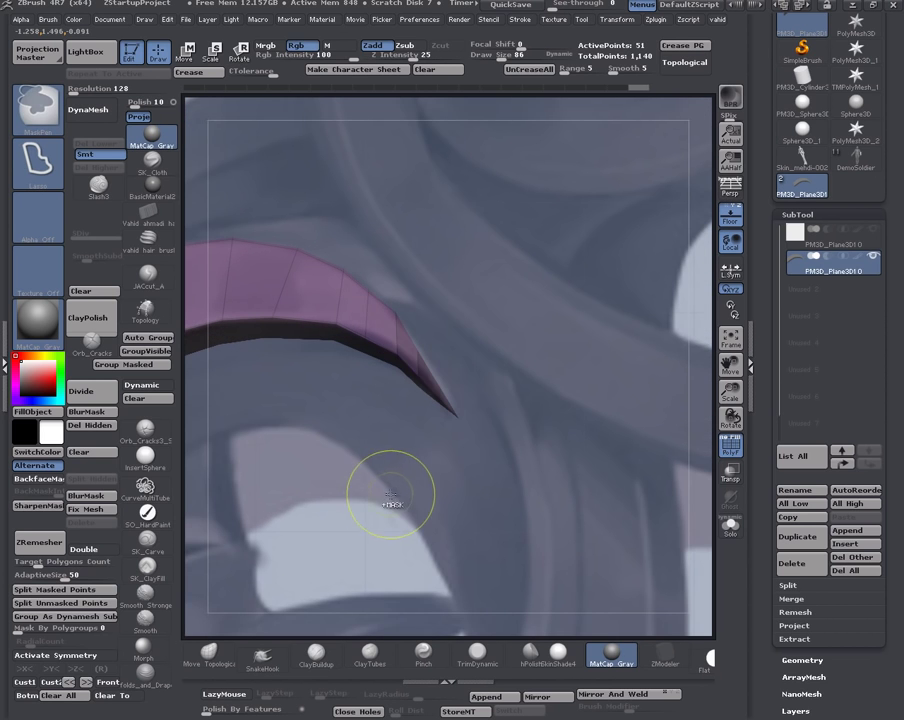
pyautogui.moveTo(352, 514); pyautogui.dragTo(347, 522)
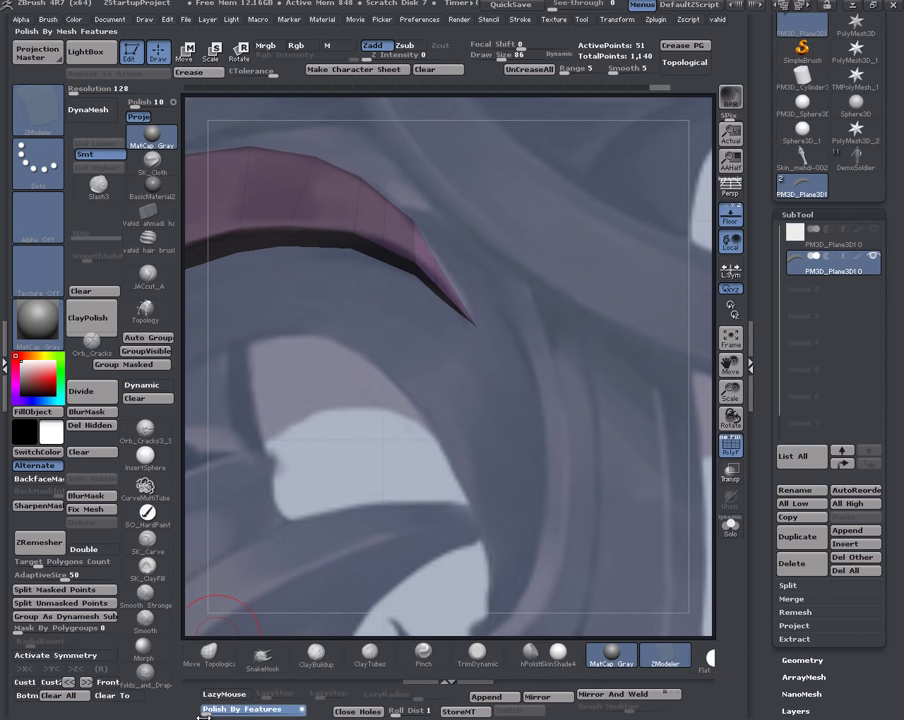
pyautogui.keyDown('ctrl'); pyautogui.moveTo(385, 530); pyautogui.dragTo(445, 440, button='right'); pyautogui.keyUp('ctrl')
pyautogui.moveTo(444, 440); pyautogui.dragTo(186, 341)
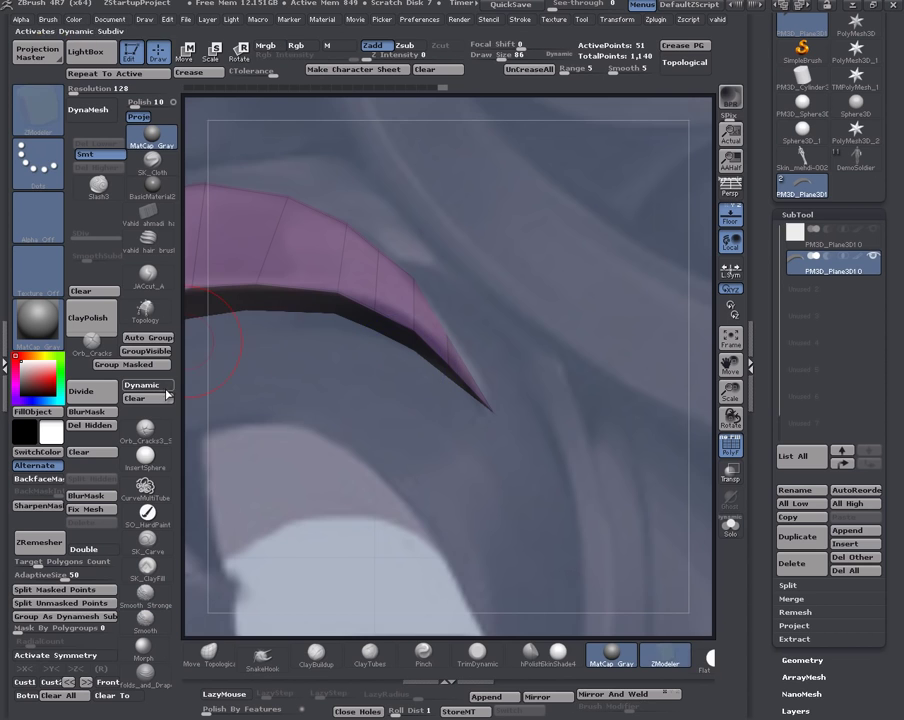
# - Turn on Dynamic subdivision for the crescent and check its smoothed shape
pyautogui.moveTo(166, 396); pyautogui.dragTo(381, 426)
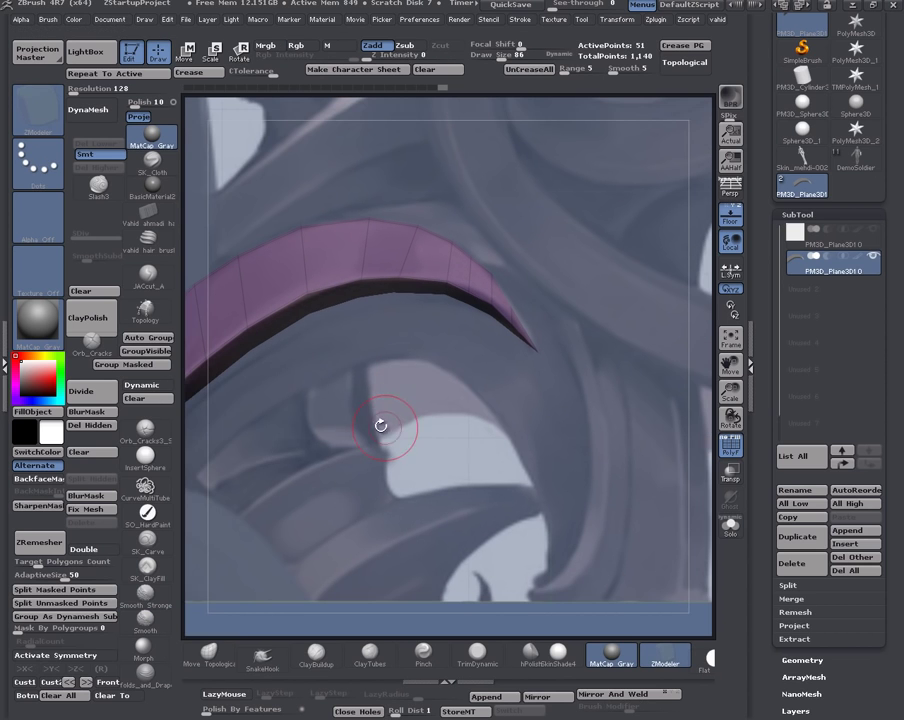
pyautogui.click(142, 385)
pyautogui.moveTo(353, 445)
pyautogui.mouseDown()
pyautogui.moveTo(388, 430)
pyautogui.moveTo(353, 467)
pyautogui.mouseUp()
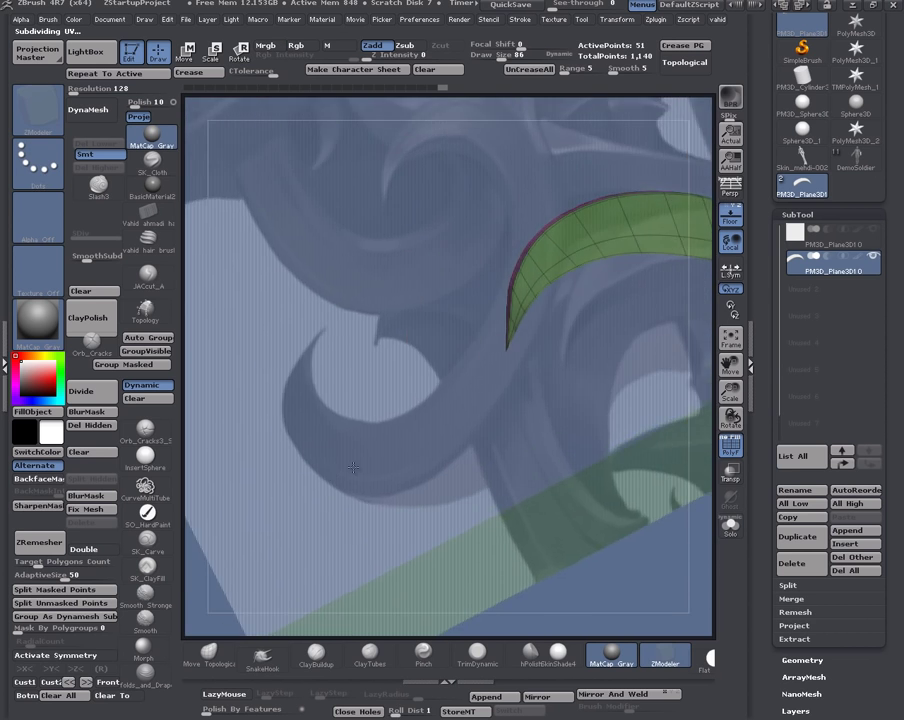
pyautogui.moveTo(353, 467); pyautogui.dragTo(590, 400, button='right')
pyautogui.keyDown('ctrl'); pyautogui.moveTo(590, 400); pyautogui.dragTo(521, 250, button='right'); pyautogui.keyUp('ctrl')
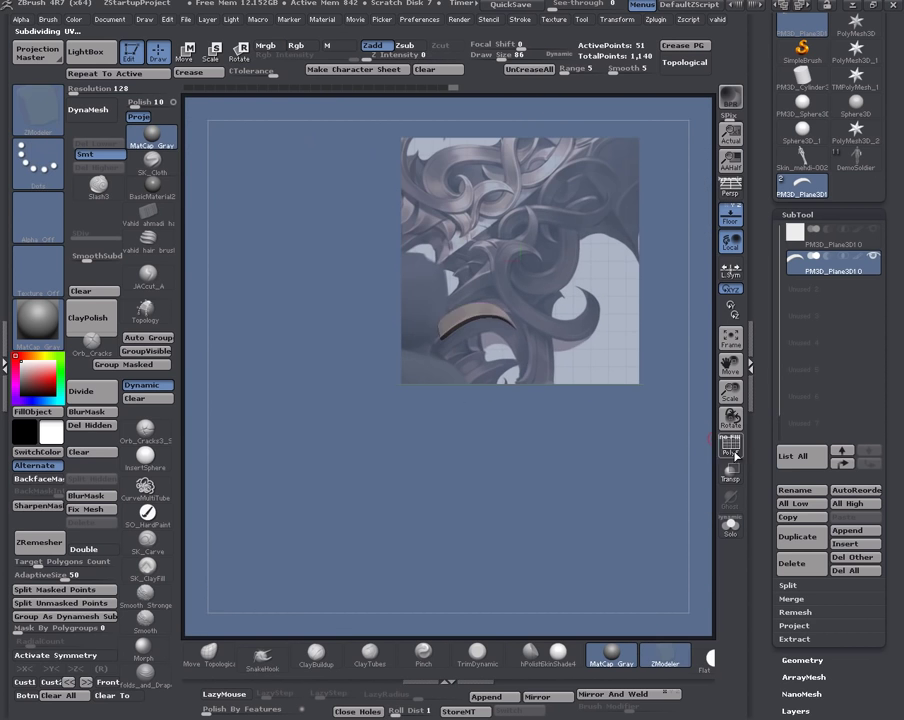
# - Hide the floor reference image and the polyframe so only the smoothed crescent is shown
pyautogui.click(735, 456)
pyautogui.keyDown('ctrl'); pyautogui.moveTo(608, 440); pyautogui.dragTo(585, 367, button='right'); pyautogui.keyUp('ctrl')
pyautogui.click(735, 221)
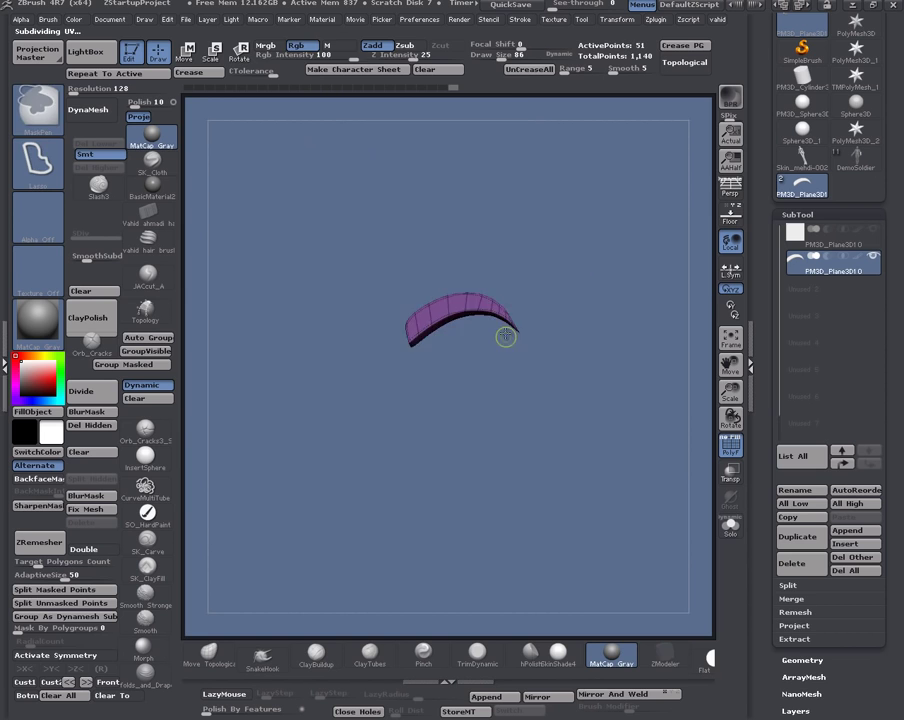
pyautogui.moveTo(506, 337)
pyautogui.mouseDown()
pyautogui.moveTo(517, 361)
pyautogui.moveTo(470, 476)
pyautogui.mouseUp()
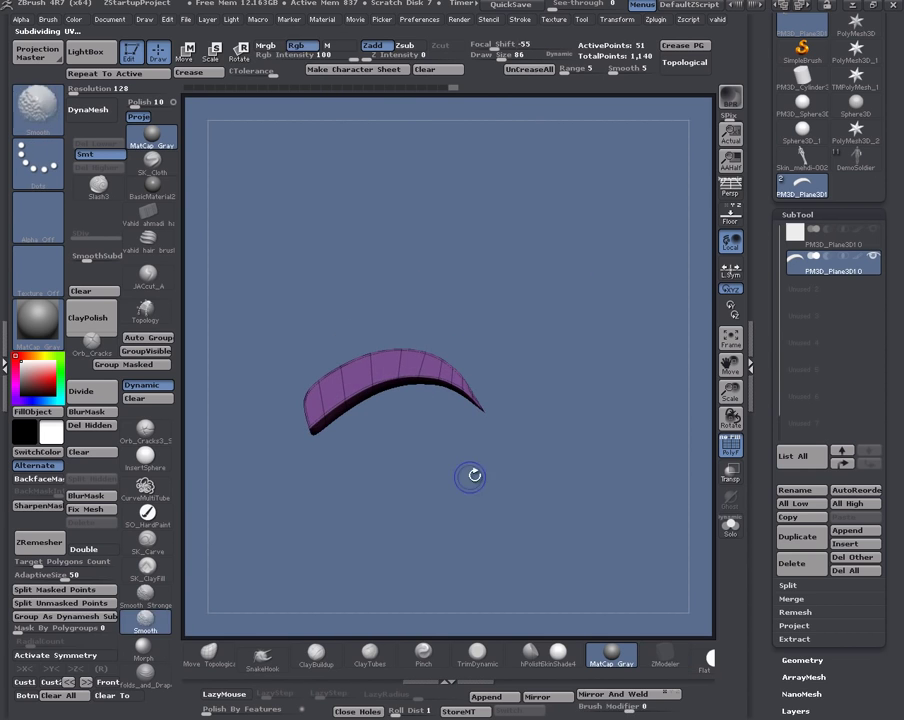
pyautogui.click(731, 448)
pyautogui.keyDown('ctrl'); pyautogui.moveTo(592, 482); pyautogui.dragTo(559, 420, button='right'); pyautogui.keyUp('ctrl')
# - Set the document zoom to AAHalf and examine the smoothed crescent's corners and edges
pyautogui.click(118, 20)
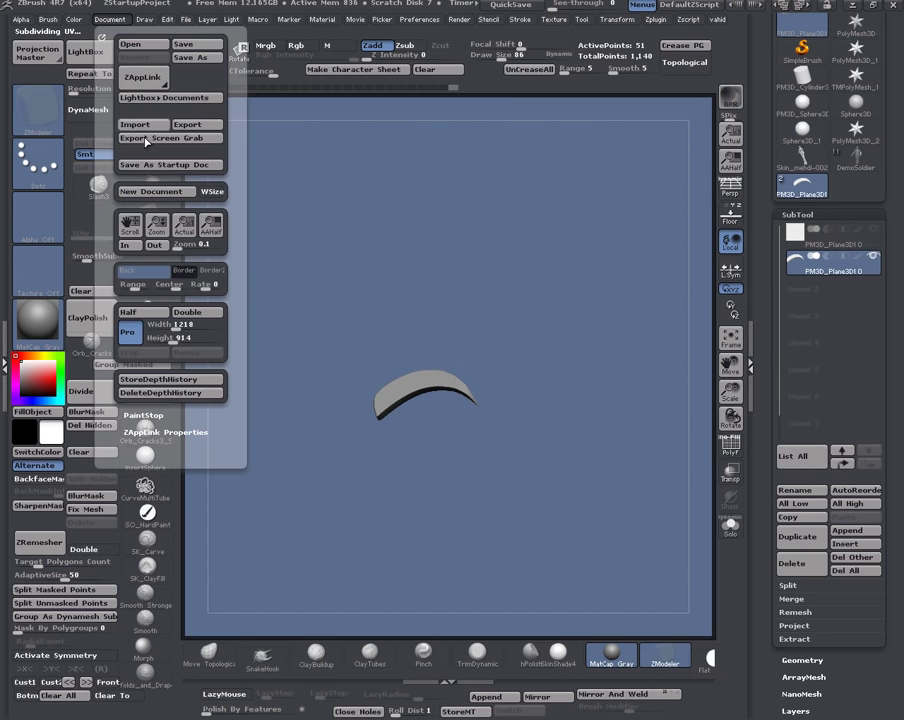
pyautogui.click(210, 237)
pyautogui.keyDown('ctrl'); pyautogui.moveTo(345, 438); pyautogui.dragTo(388, 336, button='right'); pyautogui.keyUp('ctrl')
pyautogui.keyDown('ctrl'); pyautogui.moveTo(388, 336); pyautogui.dragTo(384, 469, button='right'); pyautogui.keyUp('ctrl')
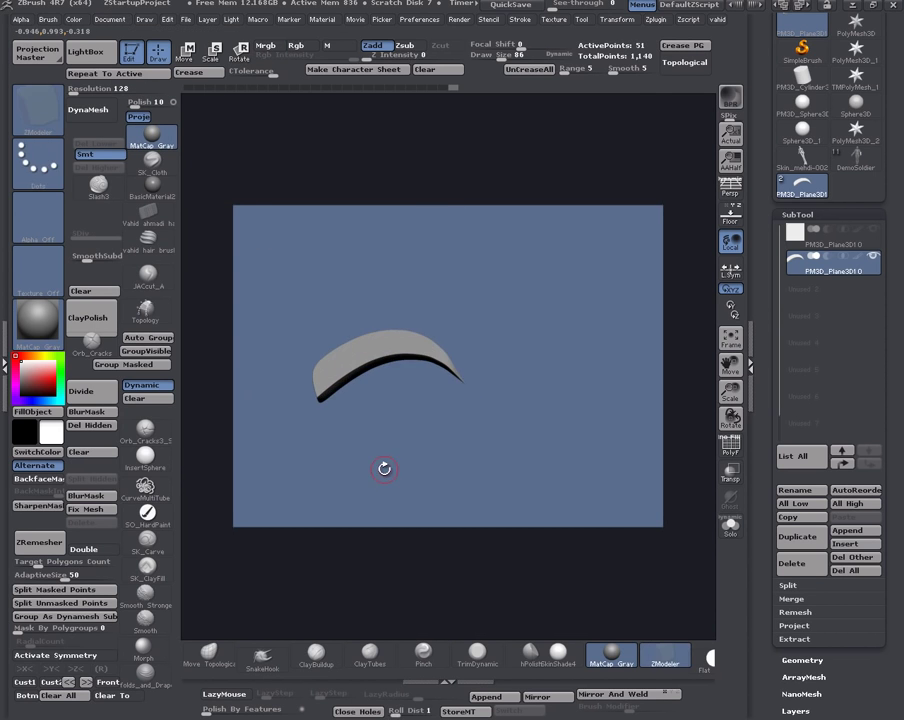
pyautogui.moveTo(384, 469); pyautogui.dragTo(357, 349)
pyautogui.keyDown('alt'); pyautogui.moveTo(355, 318); pyautogui.dragTo(373, 382, button='right'); pyautogui.keyUp('alt')
pyautogui.keyDown('ctrl'); pyautogui.moveTo(373, 382); pyautogui.dragTo(428, 466, button='right'); pyautogui.keyUp('ctrl')
pyautogui.keyDown('alt'); pyautogui.moveTo(428, 466); pyautogui.dragTo(393, 352, button='right'); pyautogui.keyUp('alt')
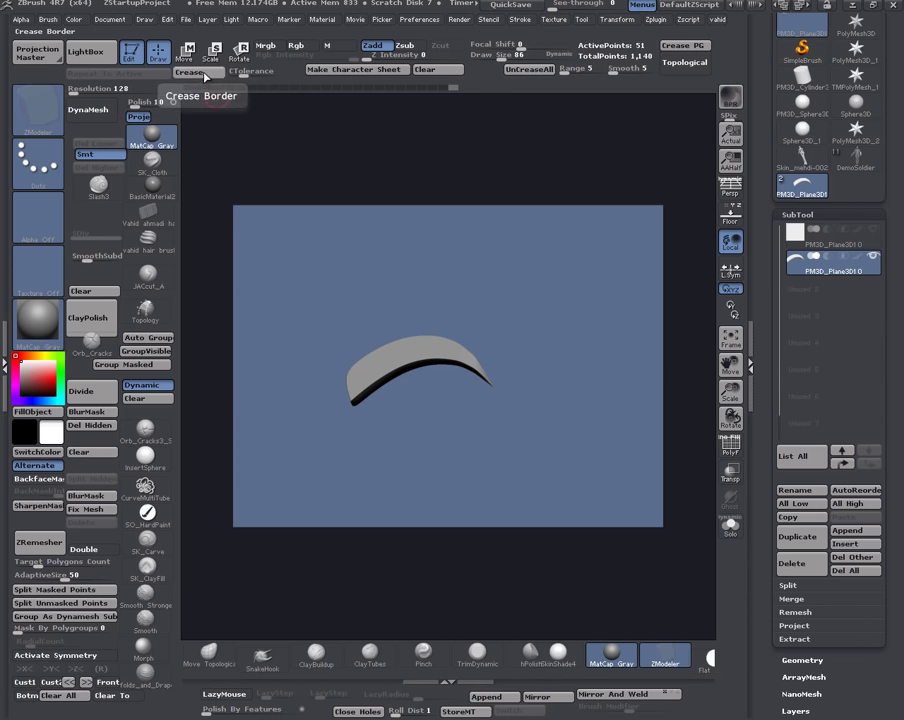
# - Apply Crease to the crescent's edges to sharpen them under subdivision, and open the Crease settings in Geometry
pyautogui.click(205, 76)
pyautogui.keyDown('ctrl'); pyautogui.moveTo(351, 478); pyautogui.dragTo(352, 449, button='right'); pyautogui.keyUp('ctrl')
pyautogui.moveTo(352, 449)
pyautogui.mouseDown(button='right')
pyautogui.moveTo(424, 474)
pyautogui.moveTo(383, 464)
pyautogui.moveTo(396, 492)
pyautogui.moveTo(436, 466)
pyautogui.moveTo(426, 464)
pyautogui.moveTo(422, 381)
pyautogui.moveTo(398, 422)
pyautogui.moveTo(396, 455)
pyautogui.mouseUp(button='right')
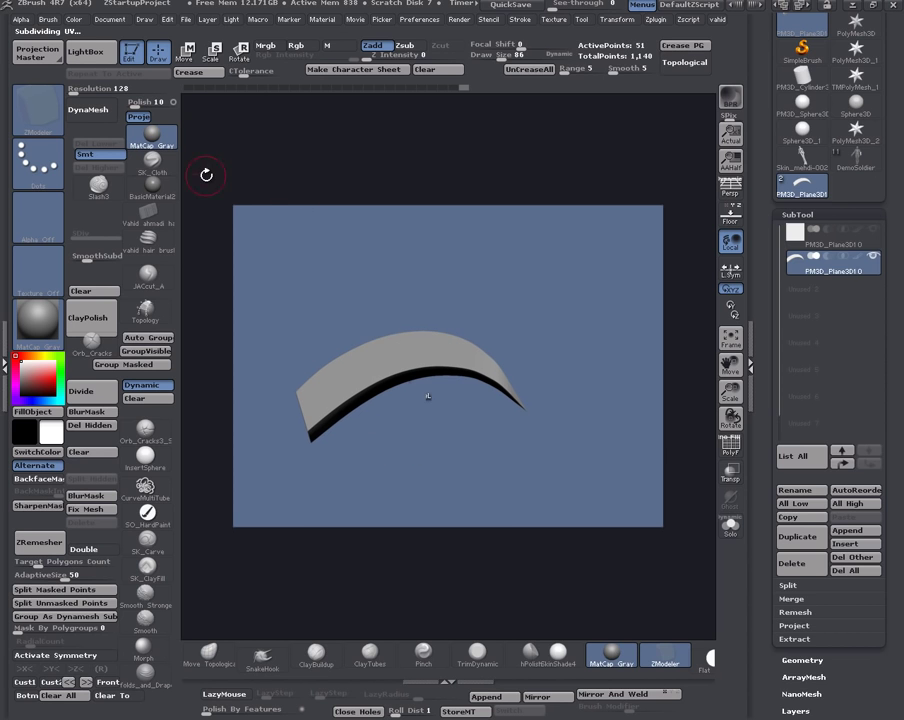
pyautogui.scroll(-3, 866, 600)
pyautogui.click(816, 511)
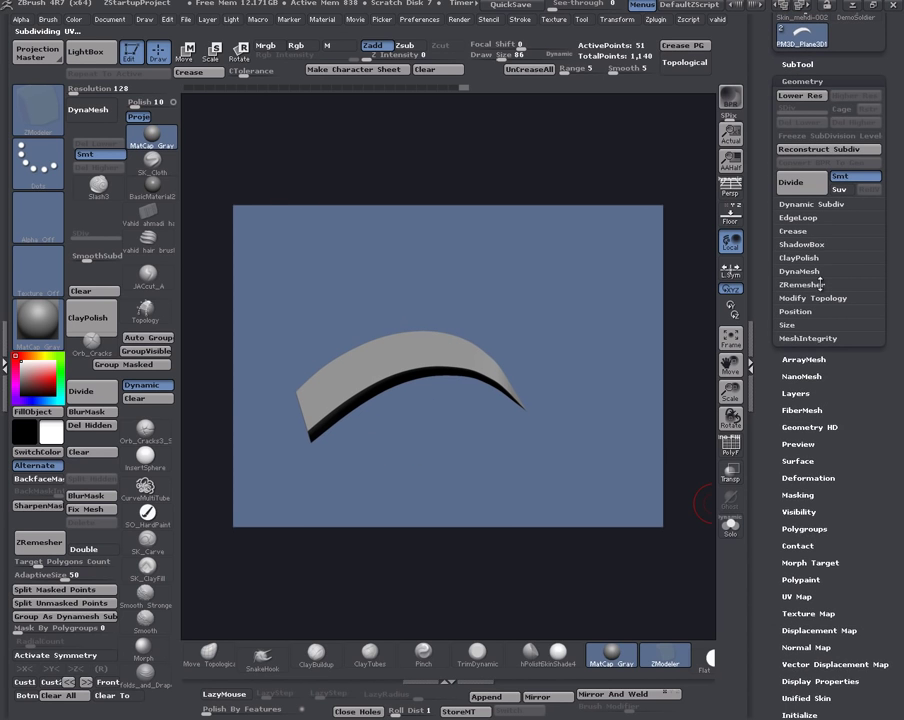
pyautogui.click(814, 232)
pyautogui.moveTo(576, 463)
pyautogui.mouseDown()
pyautogui.moveTo(529, 378)
pyautogui.moveTo(482, 395)
pyautogui.moveTo(525, 408)
pyautogui.moveTo(478, 389)
pyautogui.moveTo(470, 462)
pyautogui.moveTo(400, 390)
pyautogui.mouseUp()
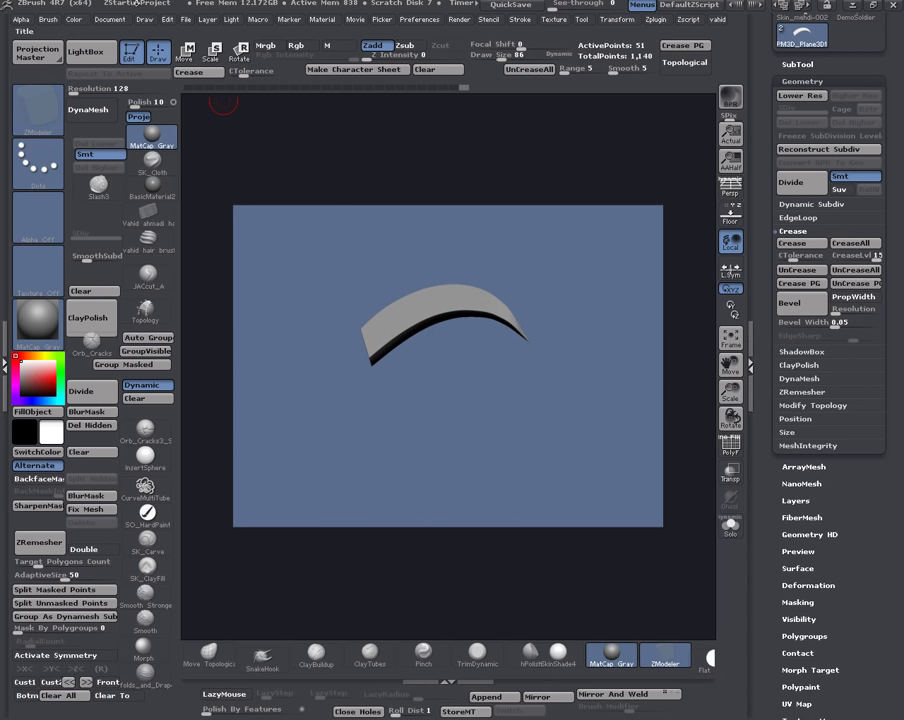
# - Return the document zoom to Actual and show the polyframe and floor reference image again
pyautogui.click(114, 20)
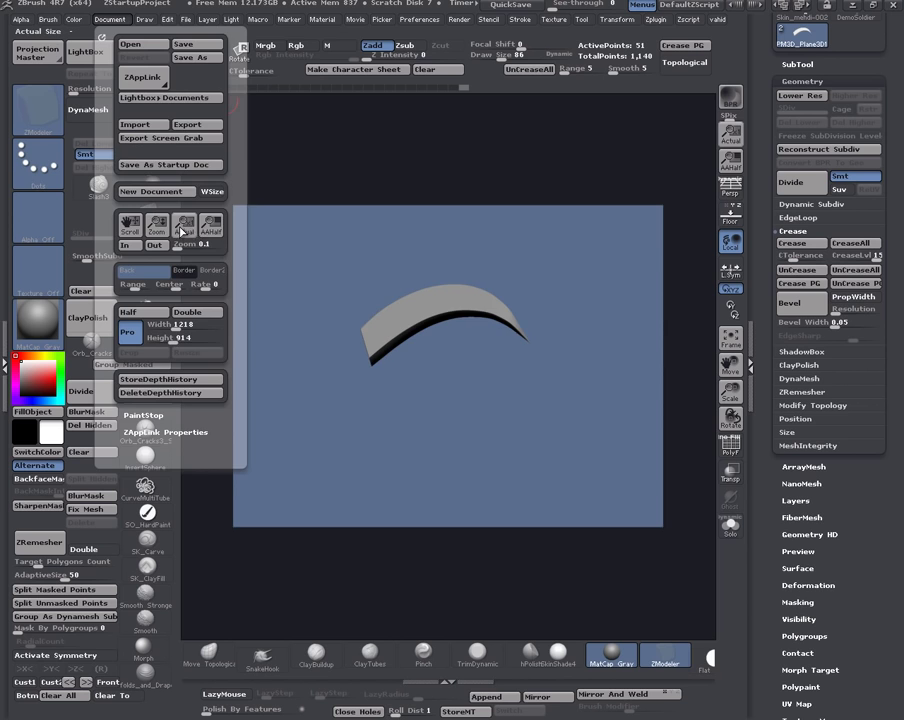
pyautogui.click(181, 229)
pyautogui.keyDown('ctrl'); pyautogui.moveTo(430, 420); pyautogui.dragTo(446, 356, button='right'); pyautogui.keyUp('ctrl')
pyautogui.keyDown('alt'); pyautogui.moveTo(446, 356); pyautogui.dragTo(549, 405, button='right'); pyautogui.keyUp('alt')
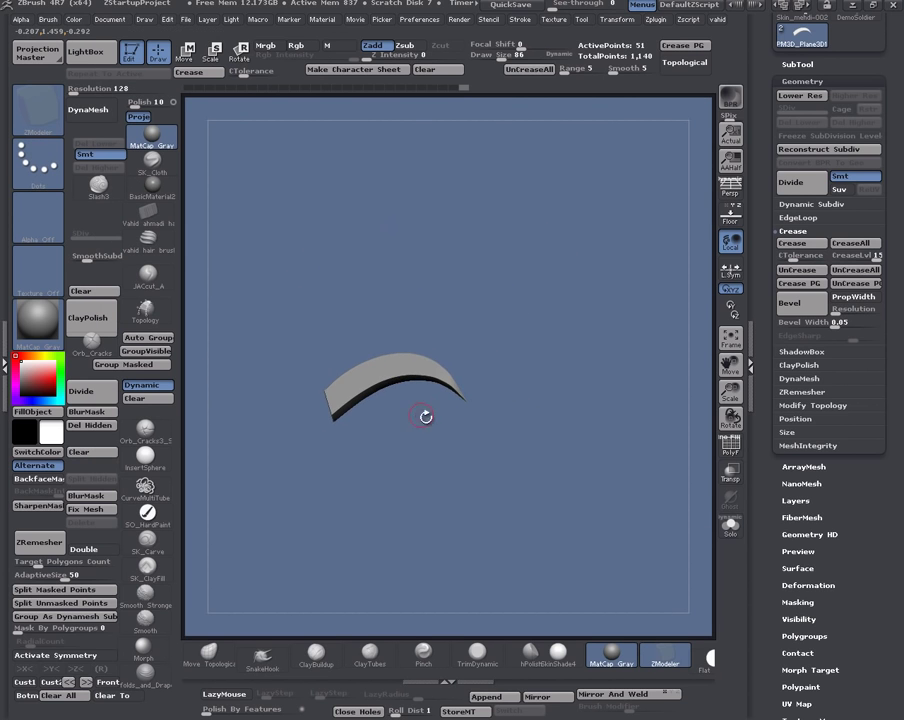
pyautogui.keyDown('shift'); pyautogui.moveTo(442, 401); pyautogui.dragTo(398, 482, button='right'); pyautogui.keyUp('shift')
pyautogui.click(732, 448)
pyautogui.click(731, 216)
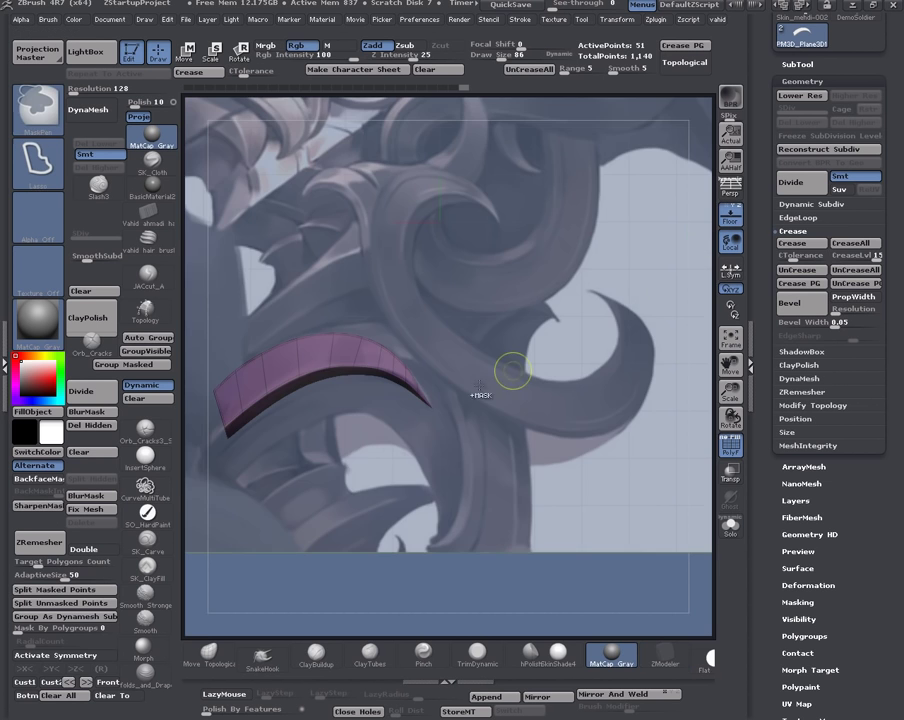
# - Mask all of the creased crescent but its tip, apply Polish By Features and remove the mask
pyautogui.keyDown('ctrl'); pyautogui.moveTo(513, 371); pyautogui.dragTo(432, 428, button='right'); pyautogui.keyUp('ctrl')
pyautogui.moveTo(432, 428)
pyautogui.mouseDown(button='right')
pyautogui.moveTo(333, 470)
pyautogui.moveTo(420, 432)
pyautogui.moveTo(383, 361)
pyautogui.moveTo(379, 378)
pyautogui.mouseUp(button='right')
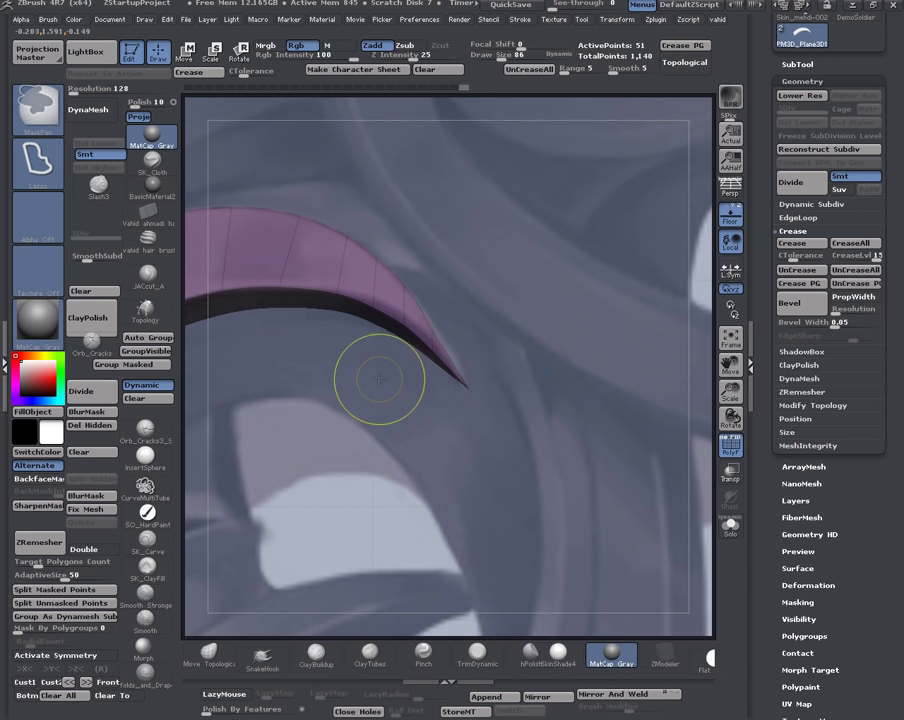
pyautogui.moveTo(379, 381)
pyautogui.keyDown('ctrl'); pyautogui.mouseDown()
pyautogui.moveTo(386, 314)
pyautogui.moveTo(373, 296)
pyautogui.mouseUp(); pyautogui.keyUp('ctrl')
pyautogui.keyDown('ctrl'); pyautogui.click(384, 452); pyautogui.keyUp('ctrl')
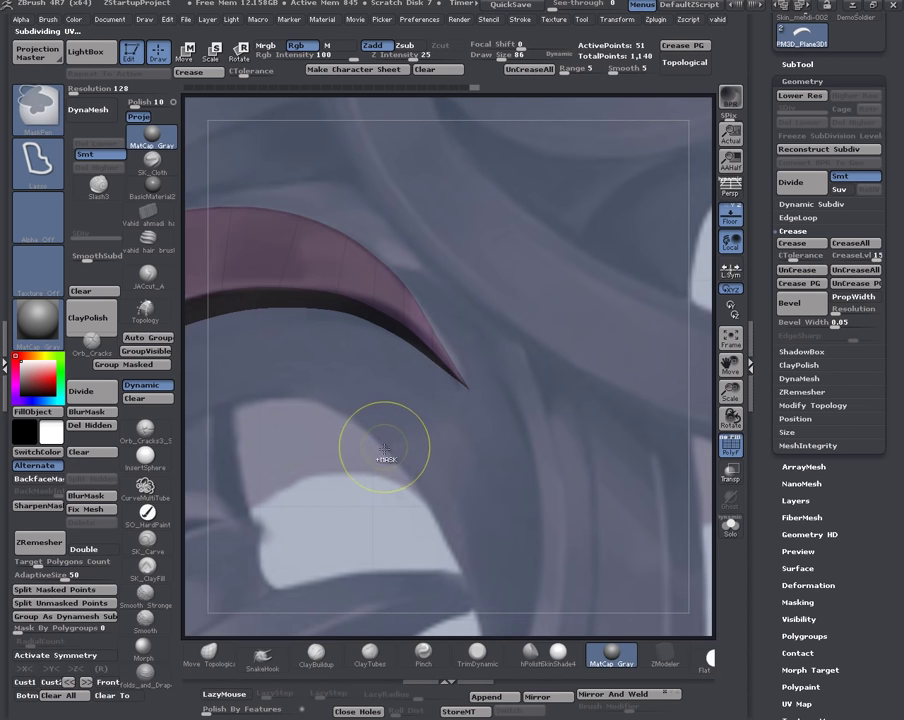
pyautogui.keyDown('ctrl'); pyautogui.moveTo(383, 449); pyautogui.dragTo(343, 516, button='right'); pyautogui.keyUp('ctrl')
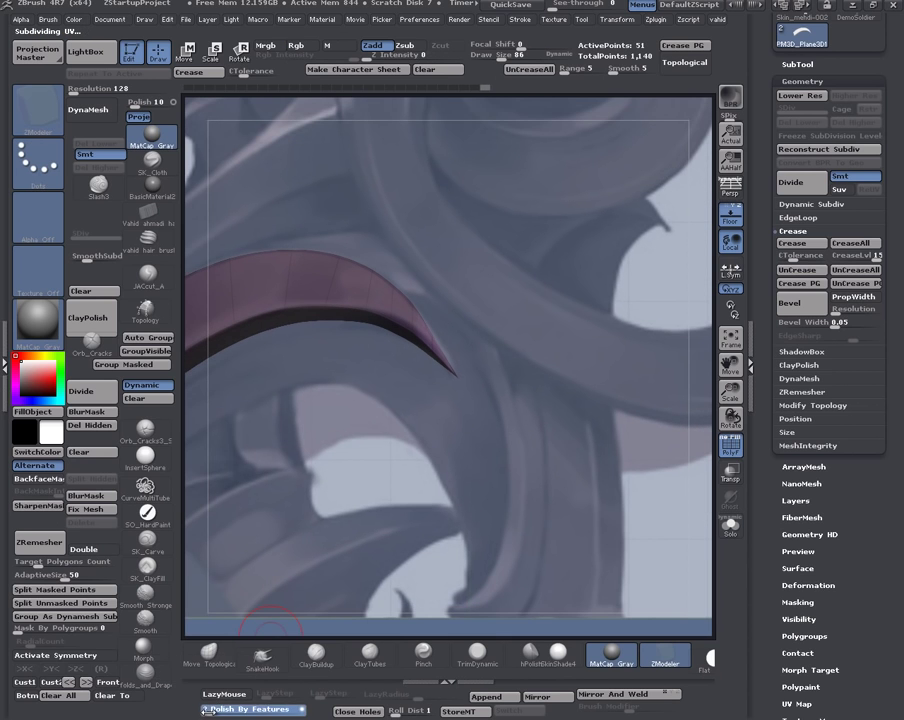
pyautogui.keyDown('ctrl'); pyautogui.moveTo(392, 420); pyautogui.dragTo(478, 390, button='right'); pyautogui.keyUp('ctrl')
pyautogui.moveTo(478, 390); pyautogui.dragTo(454, 367)
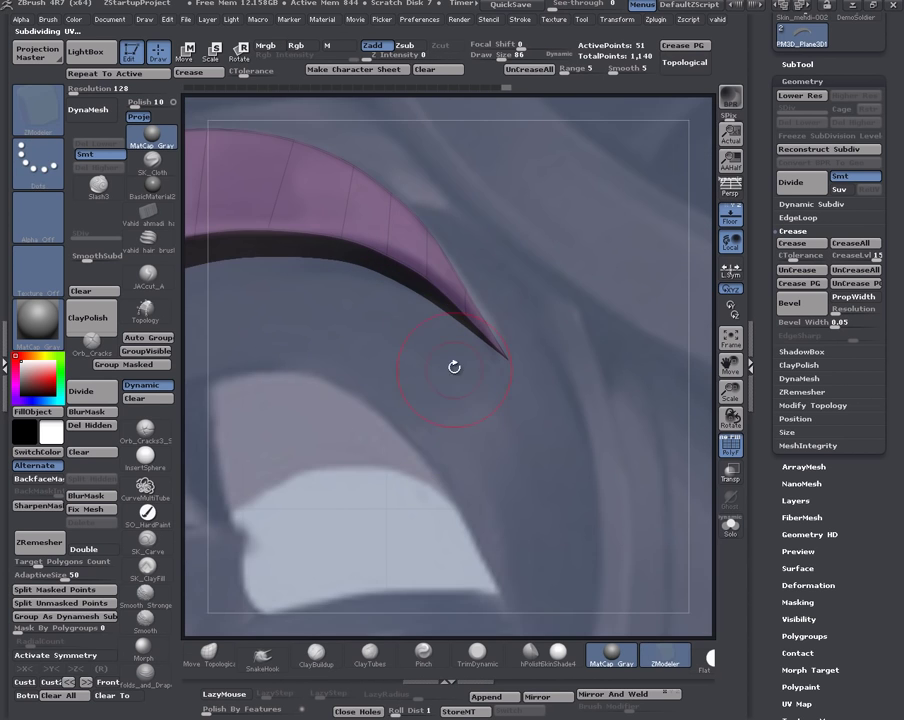
# - Turn off the Dynamic subdivision preview and set ZModeler's point action to Move with infinite depth near the crescent's tip
pyautogui.keyDown('ctrl'); pyautogui.moveTo(448, 323); pyautogui.dragTo(465, 403, button='right'); pyautogui.keyUp('ctrl')
pyautogui.moveTo(464, 404); pyautogui.dragTo(651, 630)
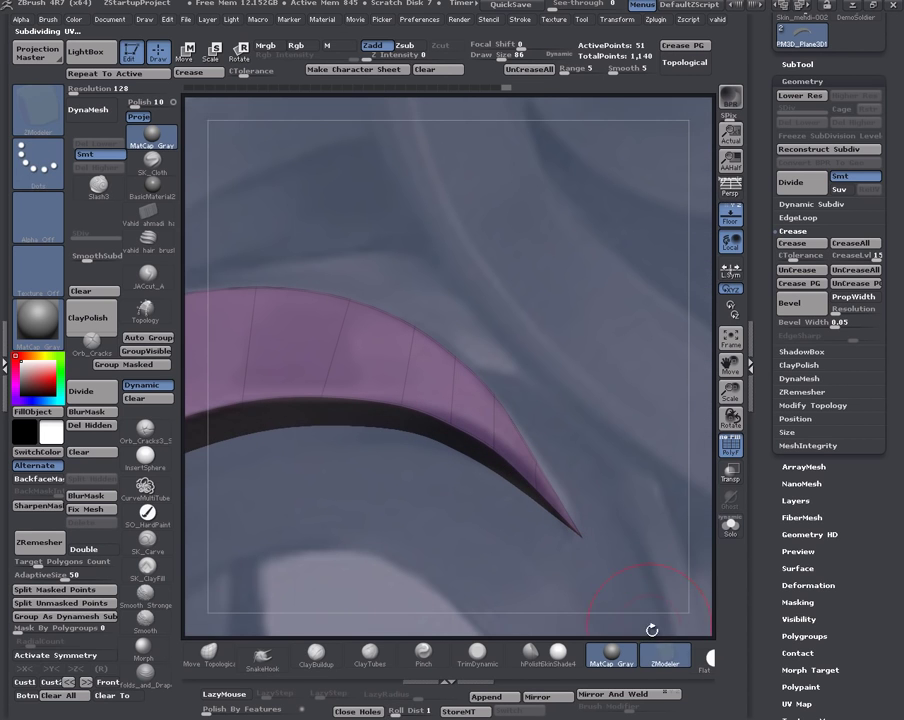
pyautogui.moveTo(518, 442); pyautogui.dragTo(487, 387)
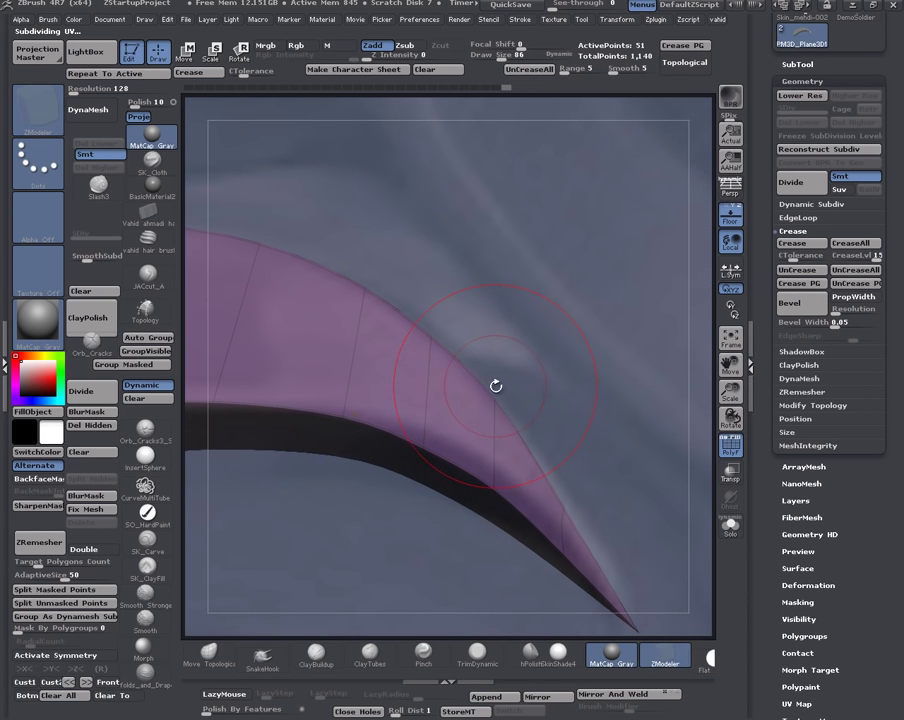
pyautogui.click(162, 390)
pyautogui.moveTo(484, 398); pyautogui.dragTo(511, 395, button='right')
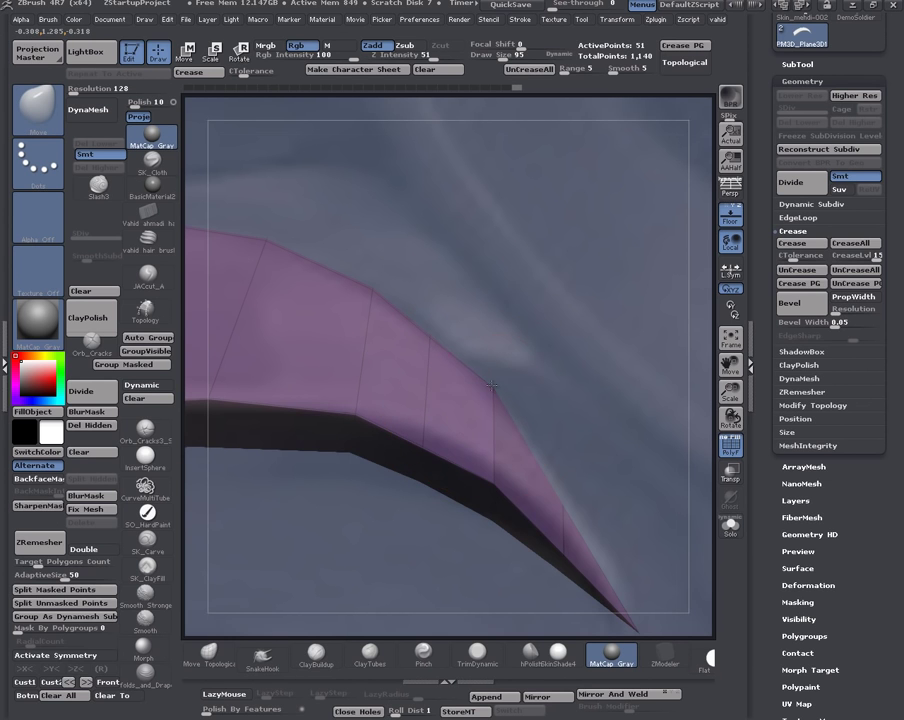
pyautogui.moveTo(498, 366); pyautogui.dragTo(474, 453)
pyautogui.moveTo(474, 453)
pyautogui.mouseDown(button='right')
pyautogui.moveTo(510, 395)
pyautogui.moveTo(495, 405)
pyautogui.moveTo(474, 363)
pyautogui.moveTo(478, 370)
pyautogui.mouseUp(button='right')
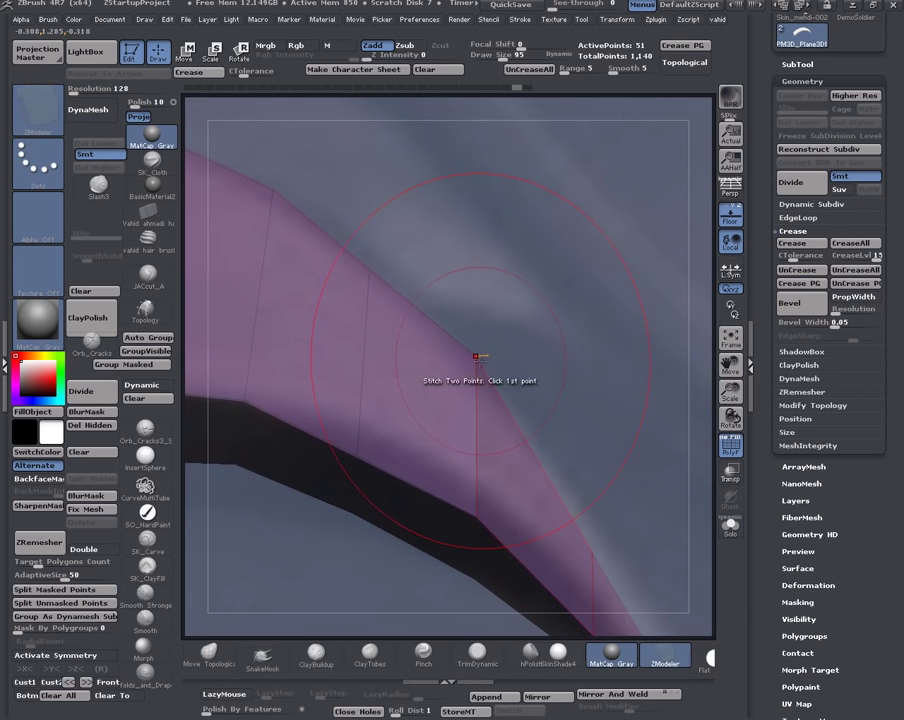
pyautogui.press('space')
pyautogui.click(446, 387)
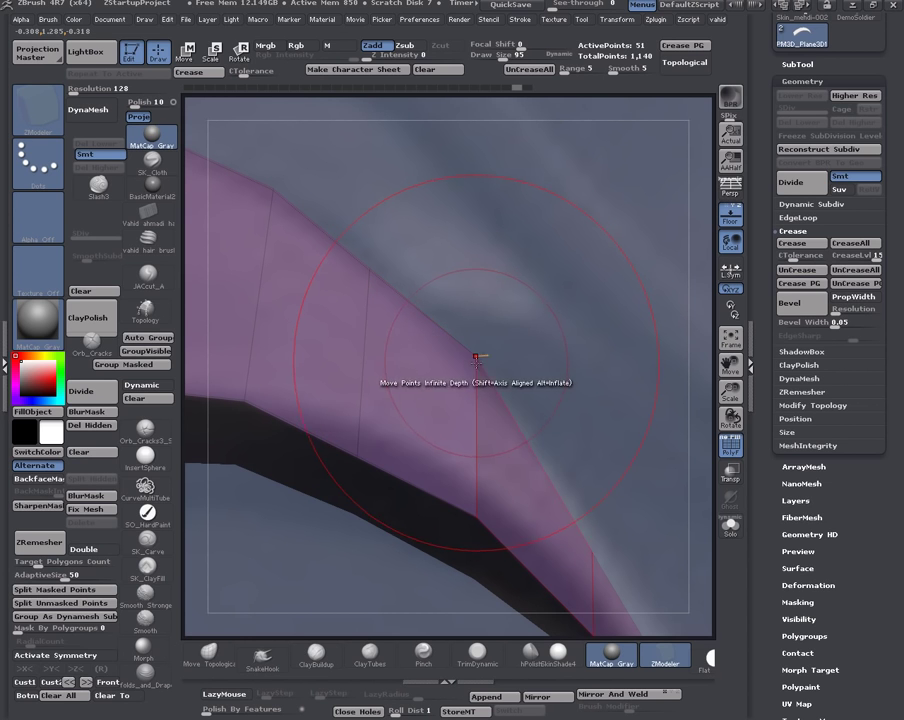
# - Move the points on the crescent's outer edge near the tip so they are evenly spaced and follow a smoother curve
pyautogui.moveTo(478, 341)
pyautogui.keyDown('ctrl'); pyautogui.mouseDown(button='right')
pyautogui.moveTo(408, 426)
pyautogui.moveTo(319, 456)
pyautogui.moveTo(406, 464)
pyautogui.moveTo(474, 336)
pyautogui.moveTo(472, 311)
pyautogui.moveTo(476, 345)
pyautogui.mouseUp(button='right'); pyautogui.keyUp('ctrl')
pyautogui.moveTo(476, 345)
pyautogui.mouseDown(button='right')
pyautogui.moveTo(462, 385)
pyautogui.moveTo(488, 376)
pyautogui.moveTo(488, 410)
pyautogui.moveTo(466, 362)
pyautogui.mouseUp(button='right')
pyautogui.moveTo(466, 362)
pyautogui.keyDown('ctrl'); pyautogui.mouseDown(button='right')
pyautogui.moveTo(448, 317)
pyautogui.moveTo(456, 341)
pyautogui.mouseUp(button='right'); pyautogui.keyUp('ctrl')
pyautogui.moveTo(456, 350); pyautogui.dragTo(463, 352)
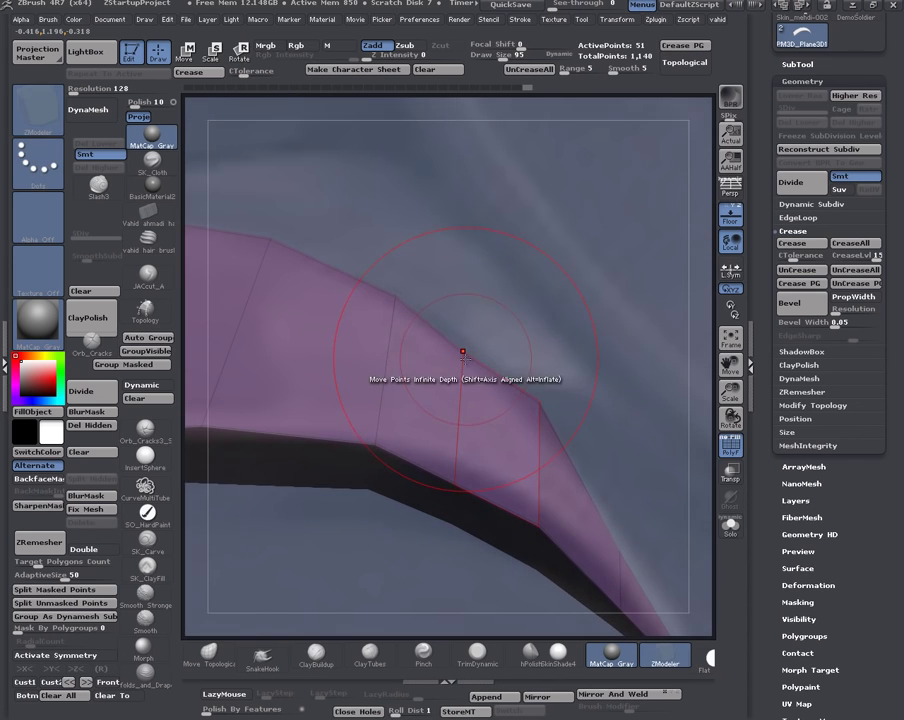
pyautogui.moveTo(471, 337); pyautogui.dragTo(374, 344, button='right')
pyautogui.moveTo(364, 342); pyautogui.dragTo(495, 412)
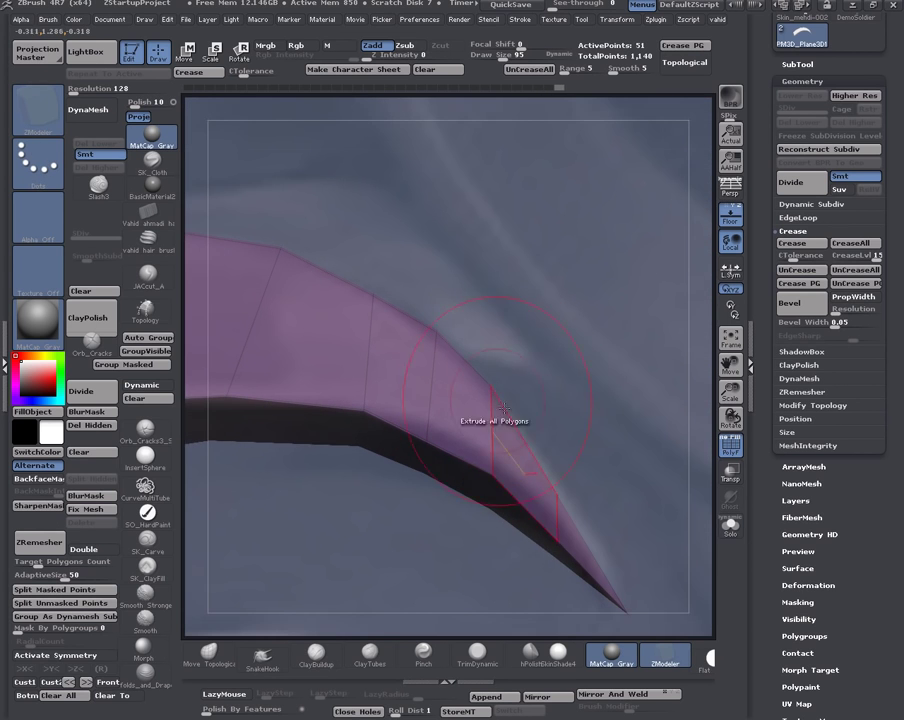
# - Move the points on the crescent's inner edge, between its tip and middle, to even out the curve
pyautogui.keyDown('alt'); pyautogui.moveTo(548, 488); pyautogui.dragTo(438, 432, button='right'); pyautogui.keyUp('alt')
pyautogui.moveTo(436, 448); pyautogui.dragTo(534, 453)
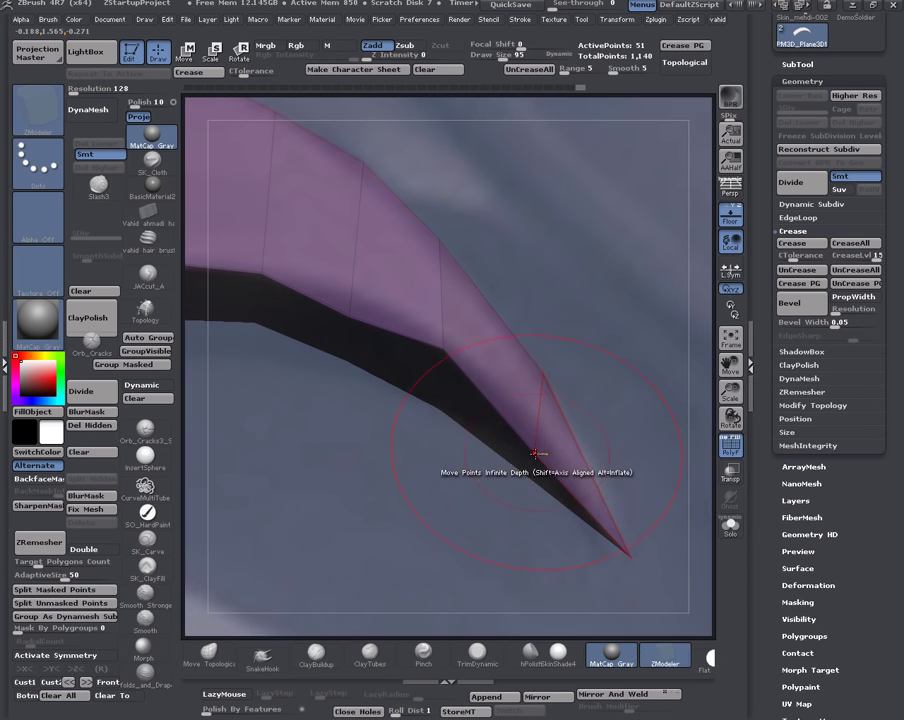
pyautogui.moveTo(467, 431); pyautogui.dragTo(510, 498)
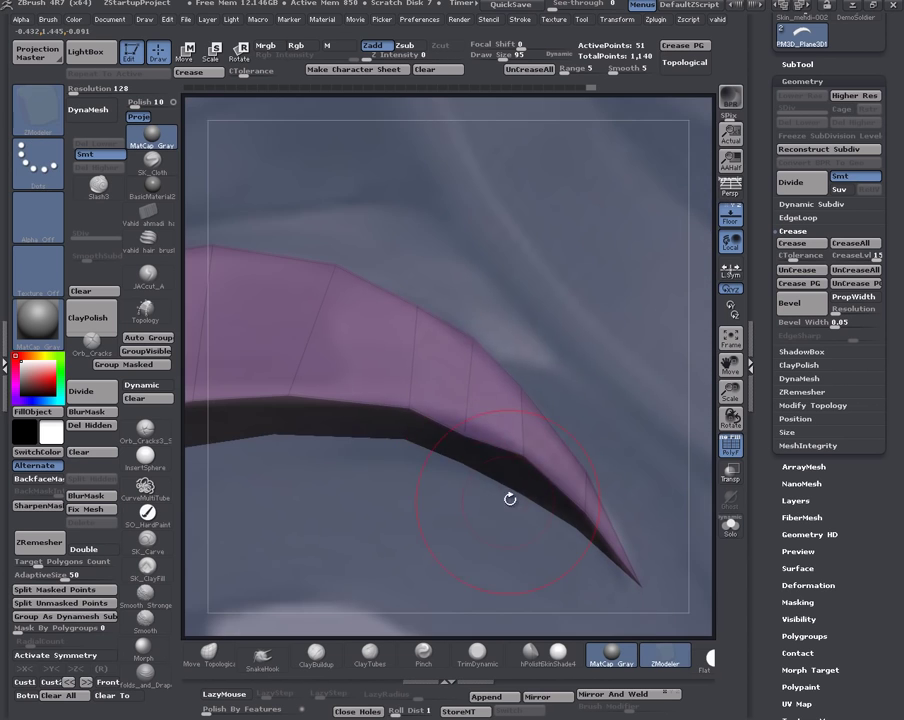
pyautogui.moveTo(466, 426); pyautogui.dragTo(510, 430)
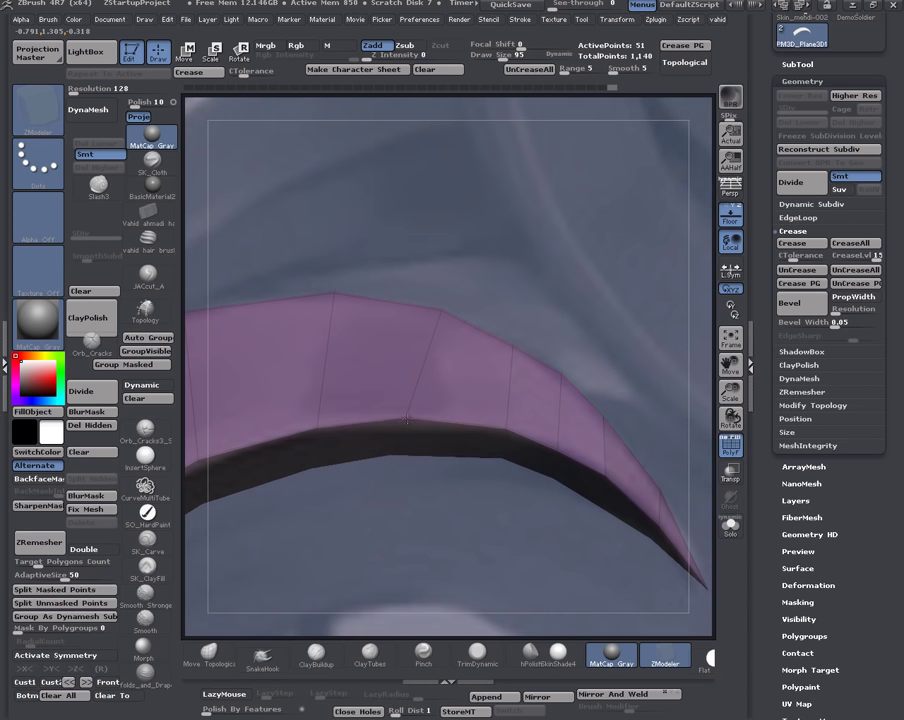
pyautogui.moveTo(389, 447); pyautogui.dragTo(424, 344)
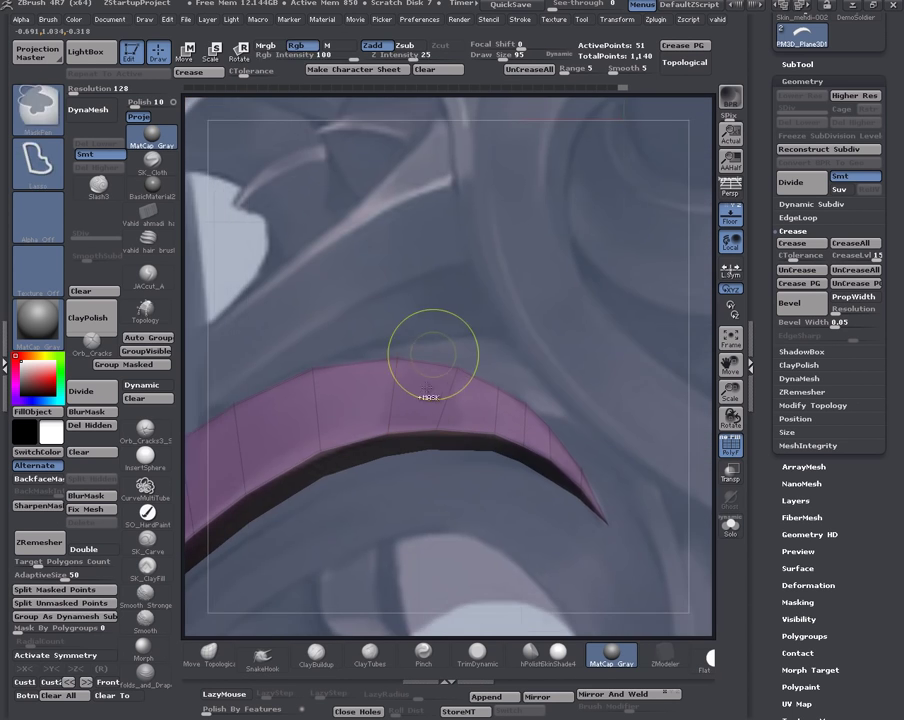
pyautogui.moveTo(366, 374); pyautogui.dragTo(497, 420)
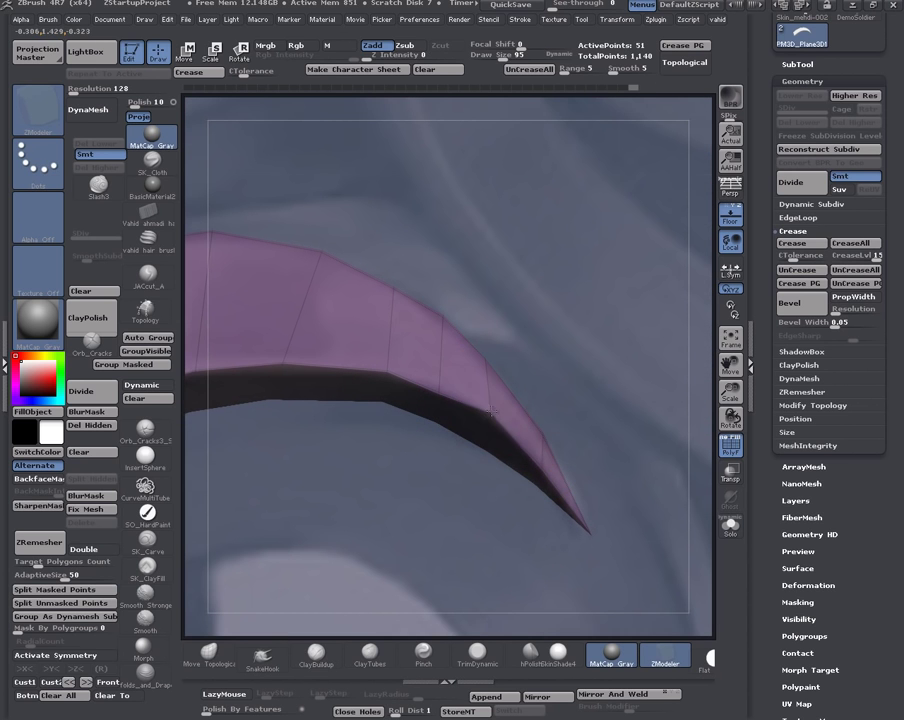
# - Adjust the inner rim points near the crescent's tip, working from both its front and its back side
pyautogui.moveTo(543, 463); pyautogui.dragTo(543, 469)
pyautogui.moveTo(530, 515)
pyautogui.mouseDown()
pyautogui.moveTo(404, 504)
pyautogui.moveTo(500, 510)
pyautogui.mouseUp()
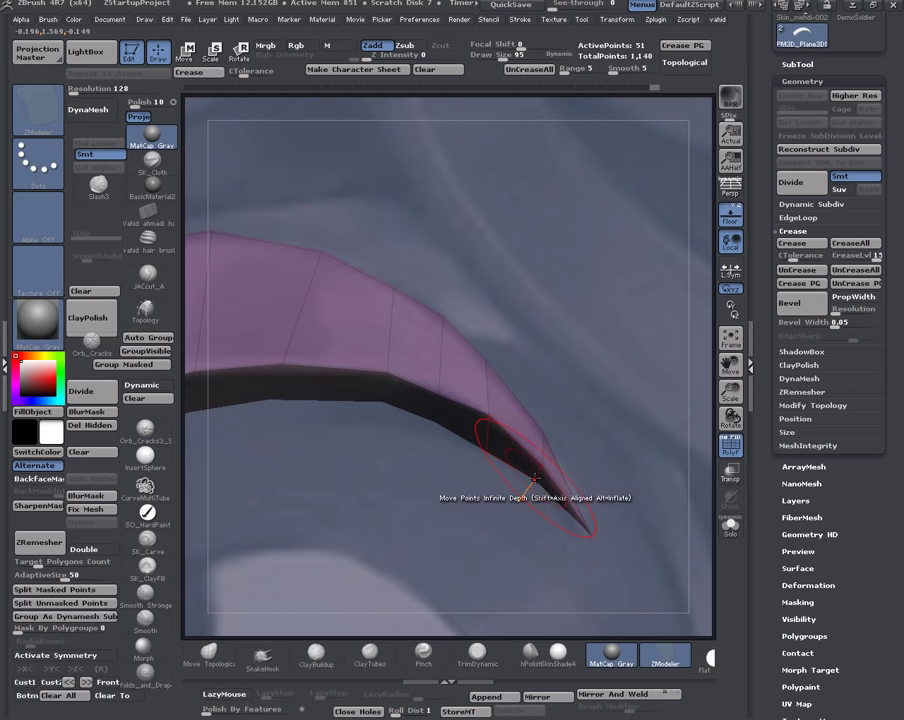
pyautogui.moveTo(537, 475); pyautogui.dragTo(607, 418)
pyautogui.rightClick(583, 424)
pyautogui.keyDown('ctrl'); pyautogui.moveTo(583, 424); pyautogui.dragTo(465, 410, button='right'); pyautogui.keyUp('ctrl')
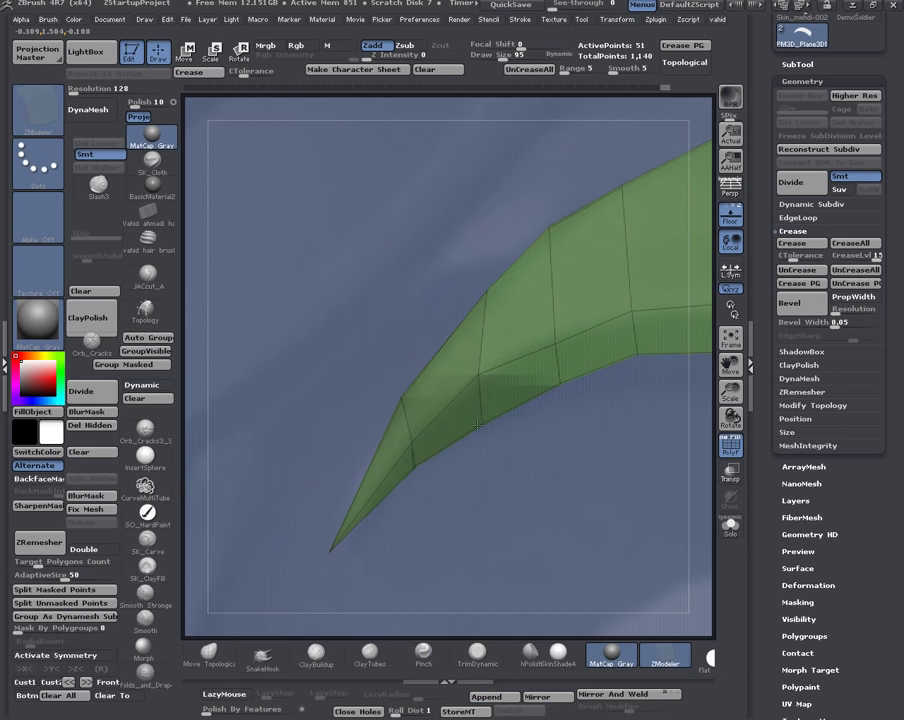
pyautogui.moveTo(476, 427); pyautogui.dragTo(482, 459)
pyautogui.keyDown('ctrl'); pyautogui.moveTo(463, 500); pyautogui.dragTo(436, 446, button='right'); pyautogui.keyUp('ctrl')
pyautogui.moveTo(422, 375); pyautogui.dragTo(418, 458)
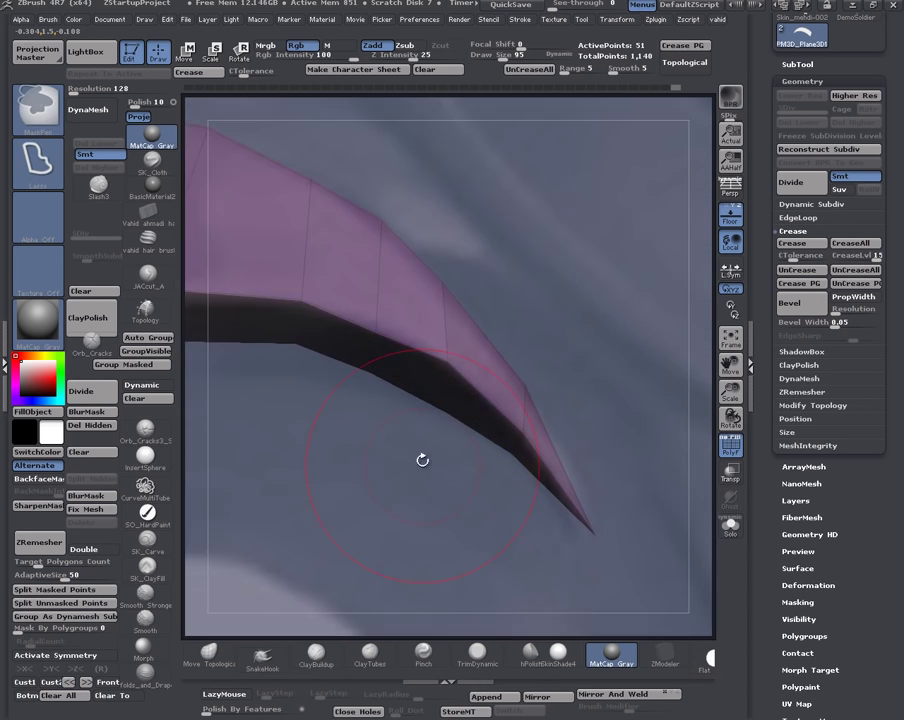
pyautogui.moveTo(373, 369); pyautogui.dragTo(192, 302)
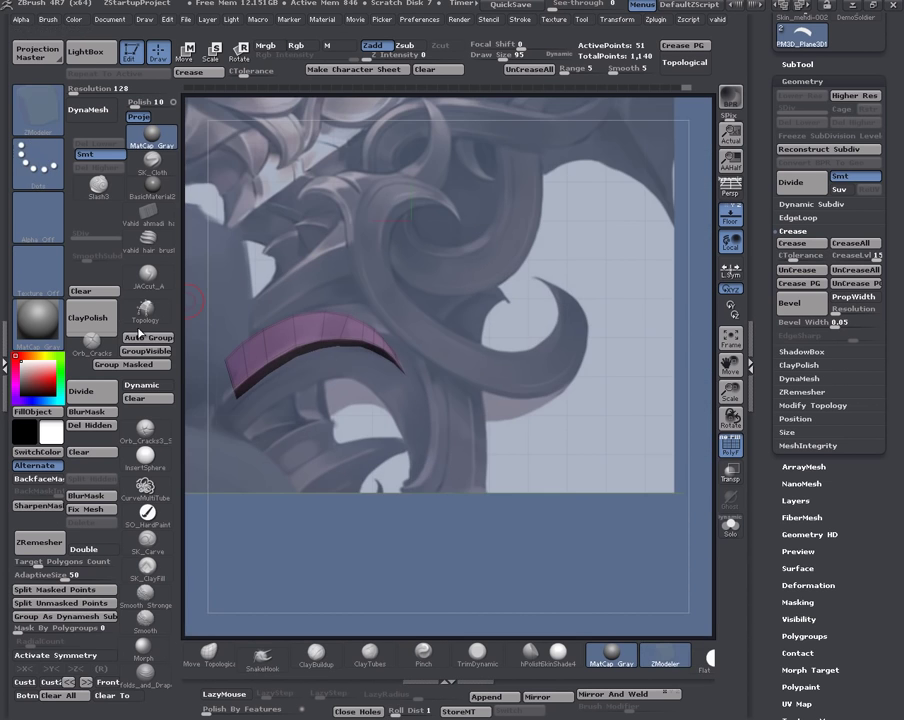
# - Preview the crescent with Dynamic subdivision, hide the polyframe and floor, and examine the smoothed tip
pyautogui.click(149, 388)
pyautogui.keyDown('alt'); pyautogui.moveTo(500, 560); pyautogui.dragTo(564, 426); pyautogui.keyUp('alt')
pyautogui.click(733, 450)
pyautogui.moveTo(618, 506); pyautogui.dragTo(580, 510)
pyautogui.click(731, 215)
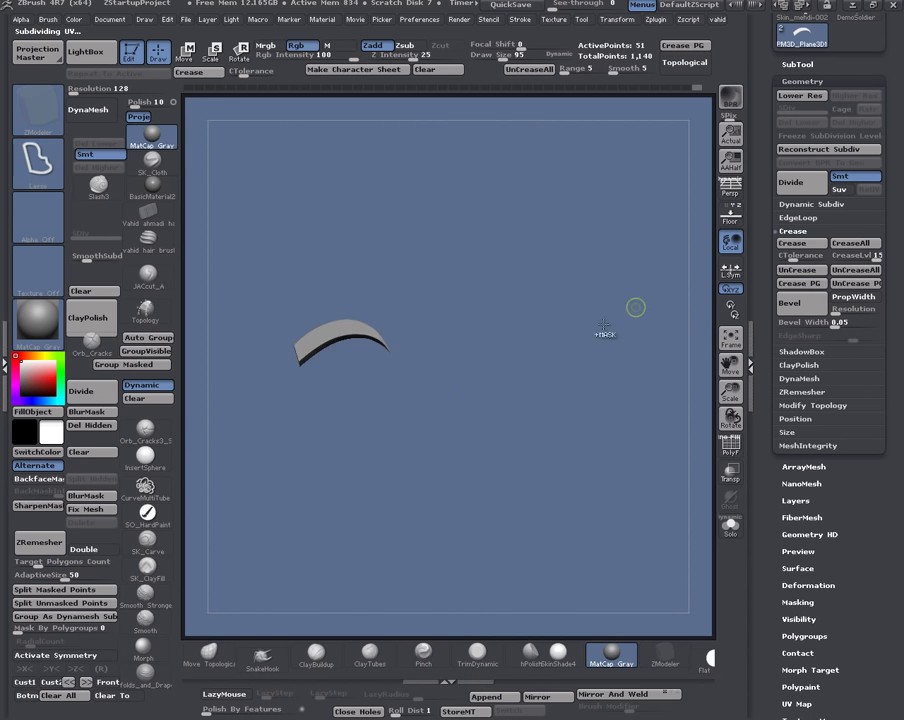
pyautogui.moveTo(401, 417)
pyautogui.keyDown('alt'); pyautogui.mouseDown()
pyautogui.moveTo(502, 512)
pyautogui.moveTo(505, 540)
pyautogui.mouseUp(); pyautogui.keyUp('alt')
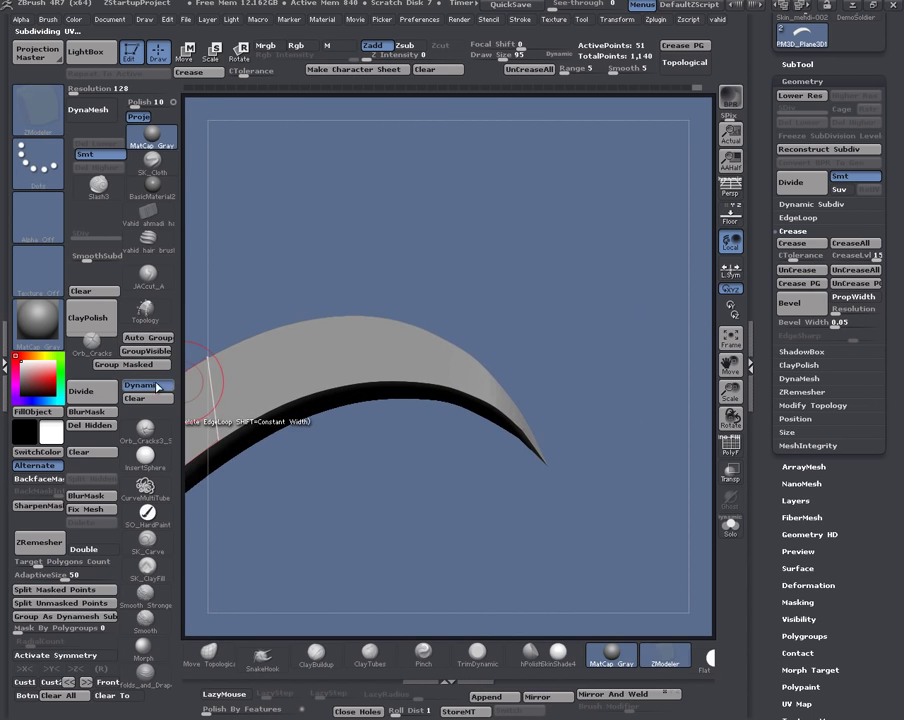
# - Turn off the Dynamic subdivision preview and show the crescent's polyframe again
pyautogui.click(157, 387)
pyautogui.keyDown('alt'); pyautogui.moveTo(338, 488); pyautogui.dragTo(500, 450, button='right'); pyautogui.keyUp('alt')
pyautogui.keyDown('ctrl'); pyautogui.moveTo(500, 450); pyautogui.dragTo(520, 385, button='right'); pyautogui.keyUp('ctrl')
pyautogui.click(726, 452)
pyautogui.keyDown('ctrl'); pyautogui.moveTo(425, 400); pyautogui.dragTo(431, 468, button='right'); pyautogui.keyUp('ctrl')
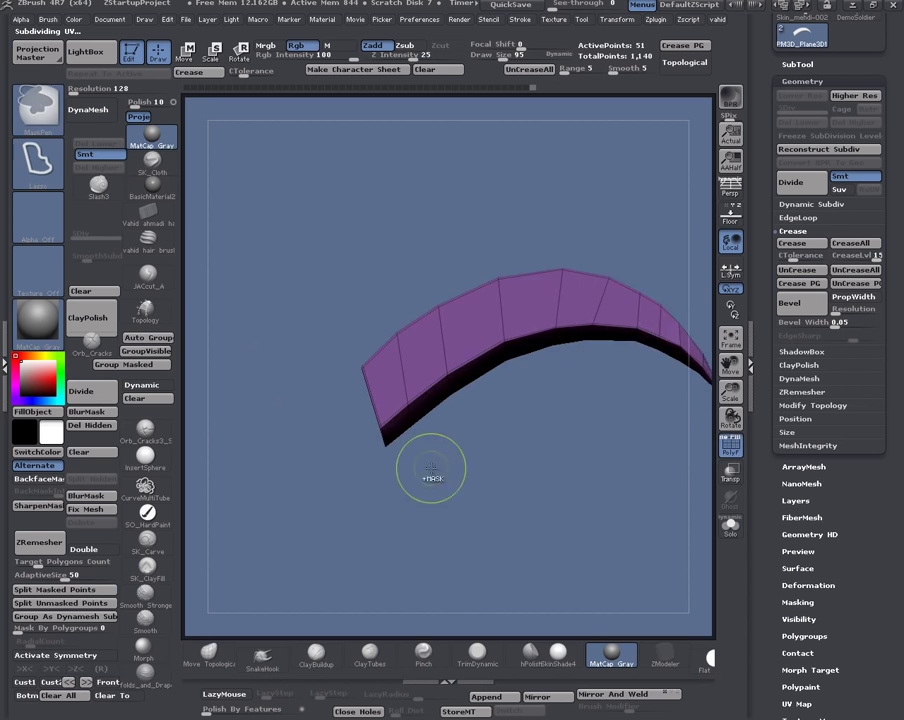
# - Insert edge loops close to the crescent's inner edge with ZModeler's Insert edge action
pyautogui.keyDown('ctrl'); pyautogui.moveTo(435, 325); pyautogui.dragTo(446, 398, button='right'); pyautogui.keyUp('ctrl')
pyautogui.keyDown('alt'); pyautogui.moveTo(446, 398); pyautogui.dragTo(388, 440, button='right'); pyautogui.keyUp('alt')
pyautogui.press('space')
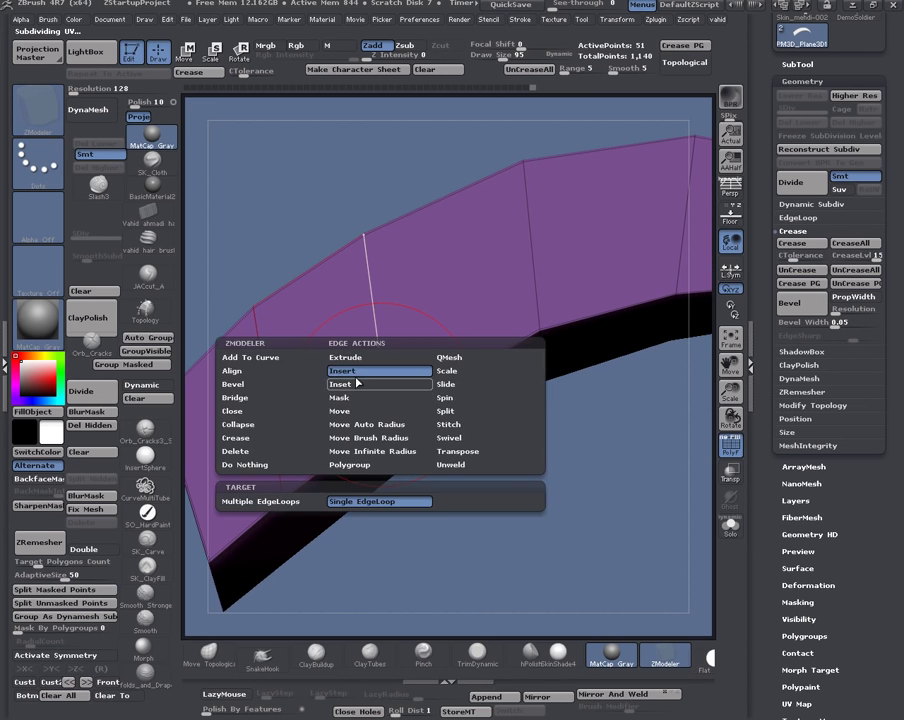
pyautogui.keyDown('ctrl'); pyautogui.moveTo(386, 413); pyautogui.dragTo(380, 365, button='right'); pyautogui.keyUp('ctrl')
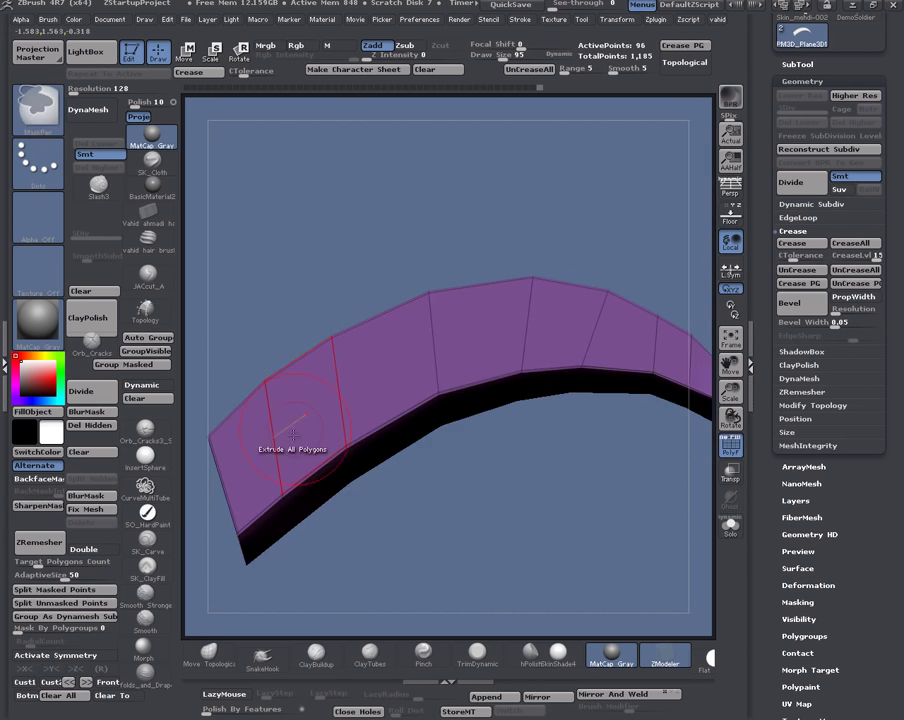
# - Set ZModeler's edge action to Swivel and adjust the edges along the crescent's inner rim
pyautogui.keyDown('ctrl'); pyautogui.moveTo(300, 430); pyautogui.dragTo(298, 560, button='right'); pyautogui.keyUp('ctrl')
pyautogui.press('space')
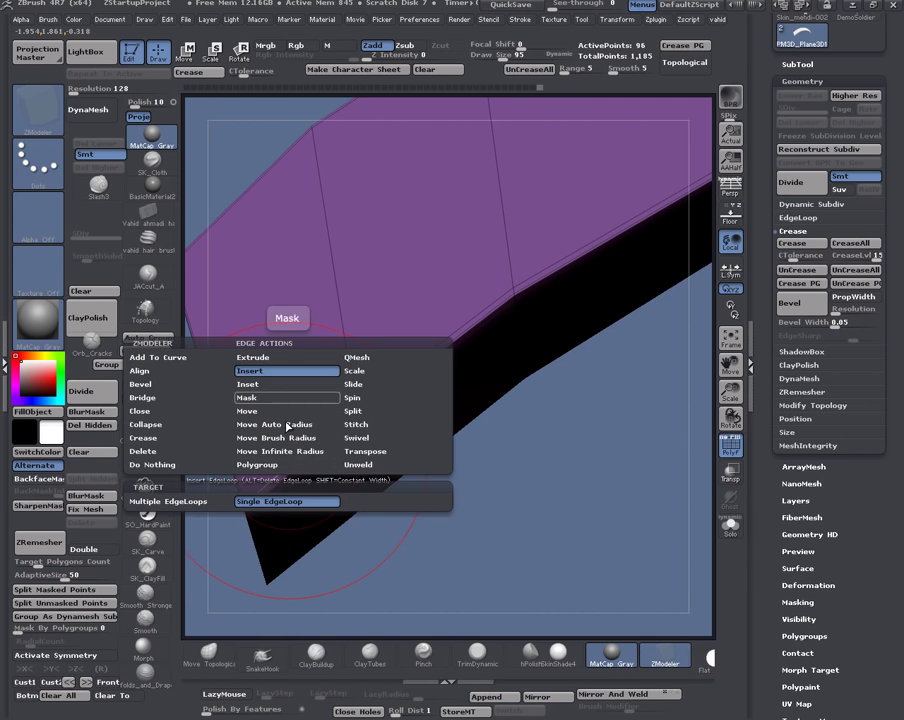
pyautogui.moveTo(297, 451); pyautogui.dragTo(390, 358, button='right')
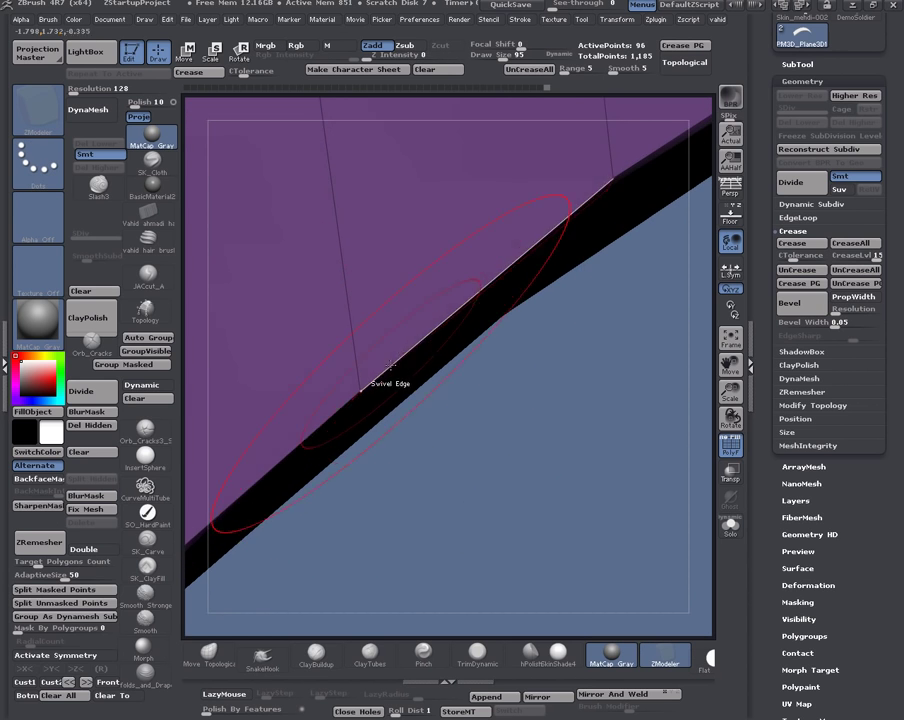
pyautogui.keyDown('alt'); pyautogui.moveTo(540, 343); pyautogui.dragTo(428, 395, button='right'); pyautogui.keyUp('alt')
pyautogui.moveTo(428, 395)
pyautogui.mouseDown(button='right')
pyautogui.moveTo(452, 346)
pyautogui.moveTo(385, 410)
pyautogui.moveTo(276, 466)
pyautogui.mouseUp(button='right')
pyautogui.keyDown('alt'); pyautogui.moveTo(512, 343); pyautogui.dragTo(362, 387, button='right'); pyautogui.keyUp('alt')
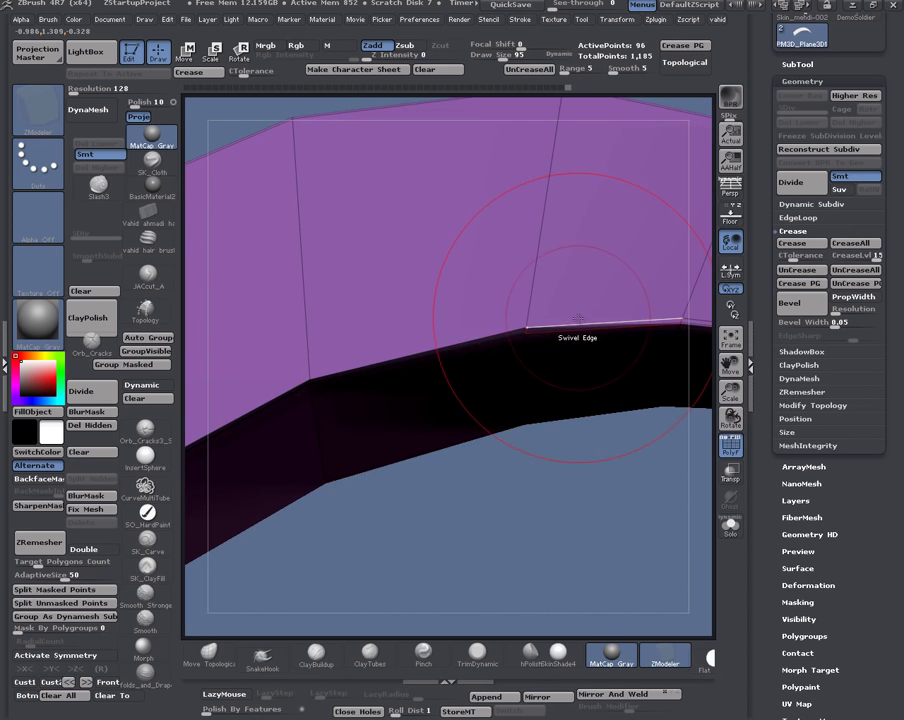
pyautogui.moveTo(562, 374); pyautogui.dragTo(418, 335)
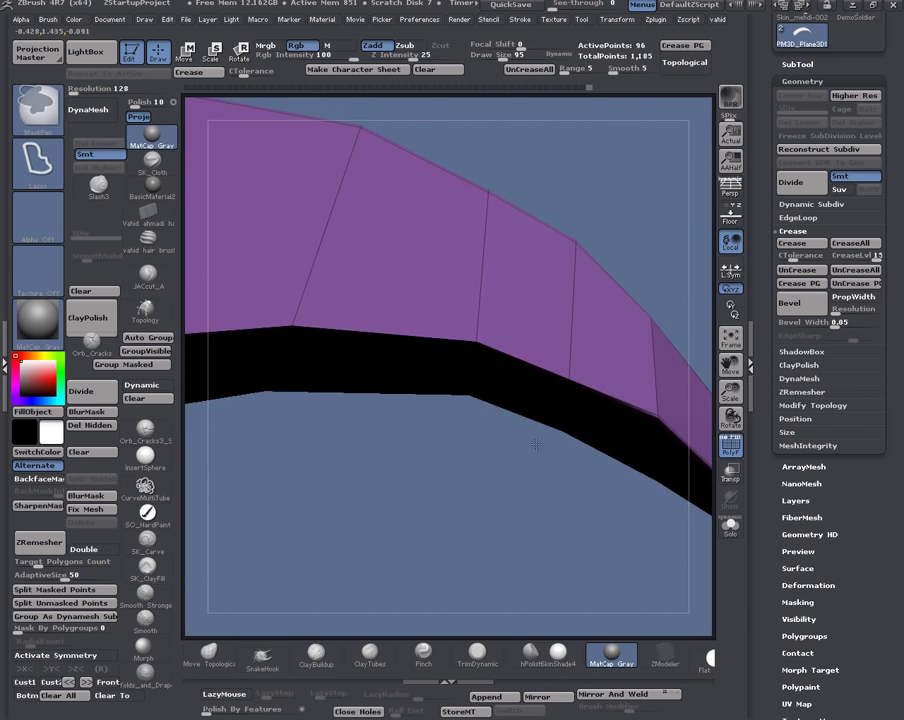
# - Frame the crescent, preview it with Dynamic subdivision without the polyframe, and examine its rim
pyautogui.press('f')
pyautogui.click(160, 389)
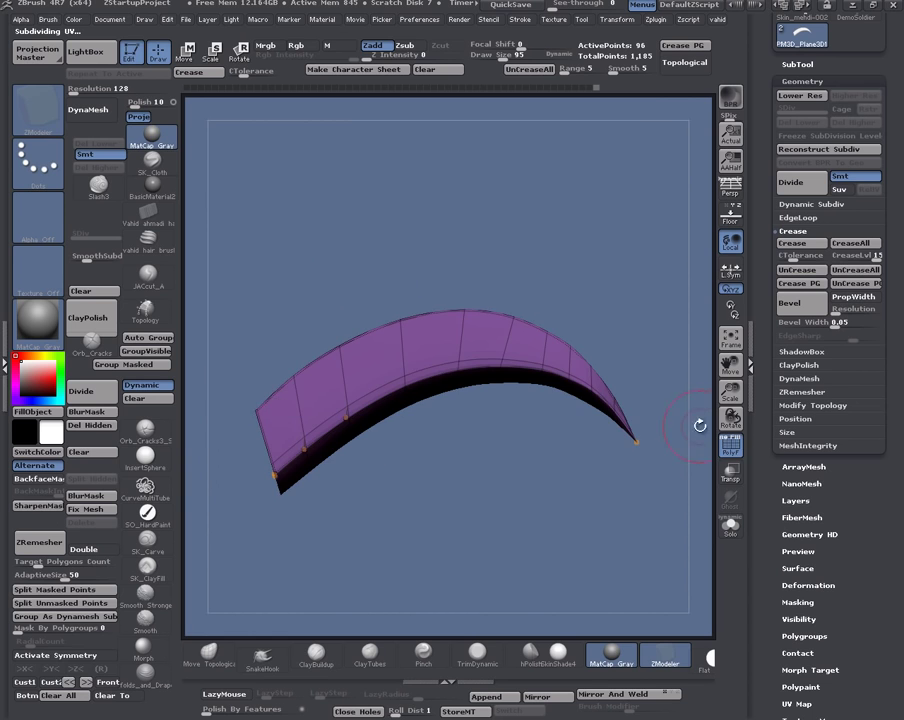
pyautogui.click(730, 444)
pyautogui.keyDown('ctrl'); pyautogui.moveTo(516, 624); pyautogui.dragTo(514, 645, button='right'); pyautogui.keyUp('ctrl')
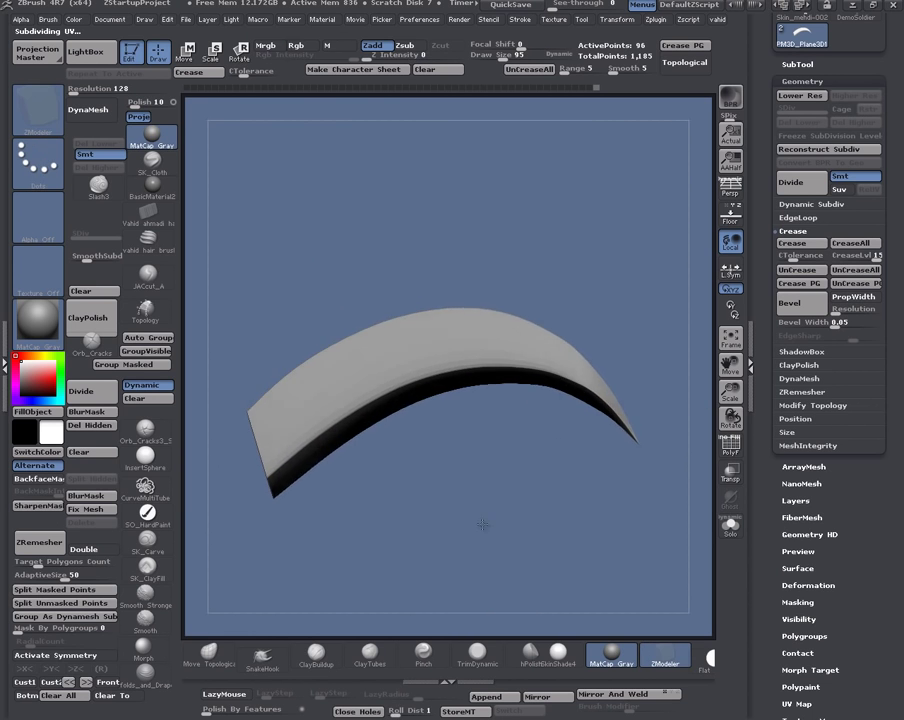
pyautogui.moveTo(484, 525); pyautogui.dragTo(450, 414, button='right')
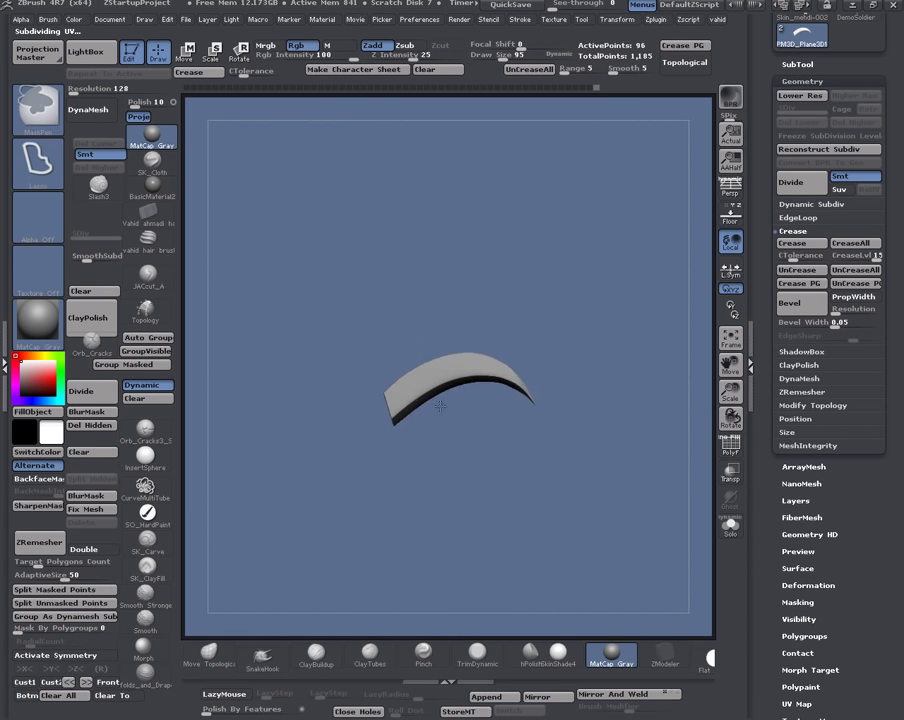
pyautogui.moveTo(440, 405); pyautogui.dragTo(282, 413)
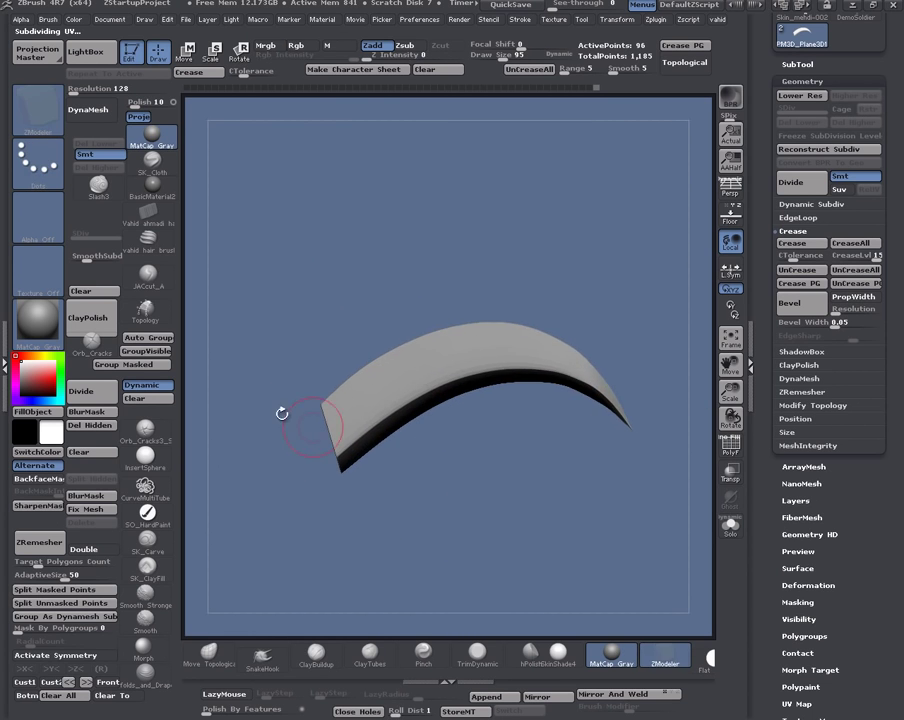
# - Show the polyframe and step the undo history back to before the edge loops were inserted
pyautogui.click(733, 448)
pyautogui.keyDown('ctrl'); pyautogui.moveTo(543, 446); pyautogui.dragTo(502, 468, button='right'); pyautogui.keyUp('ctrl')
pyautogui.click(533, 88)
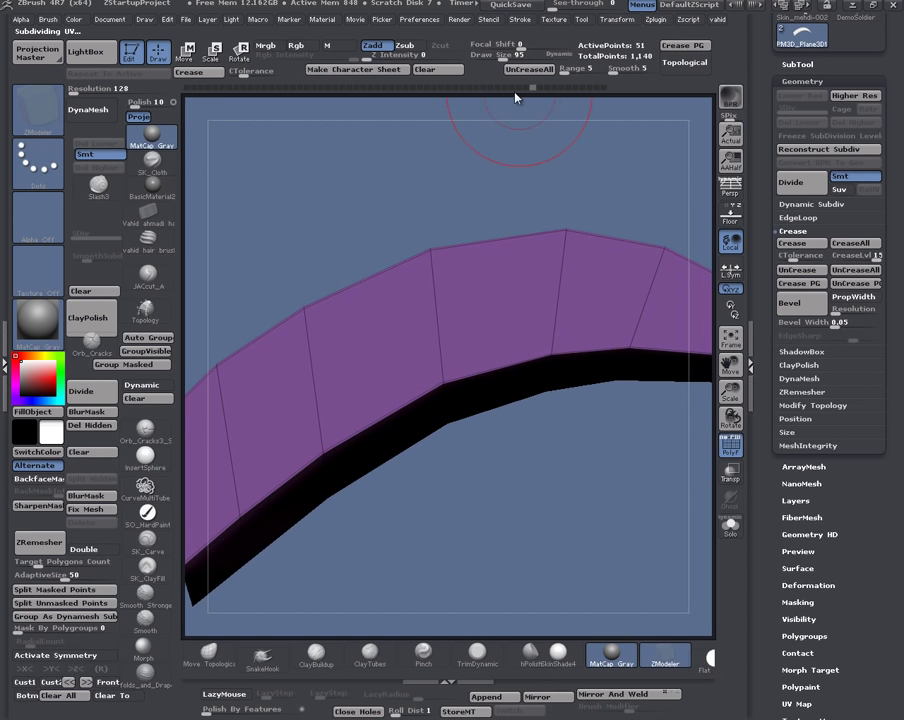
# - Set ZModeler's edge action to Bevel with the EdgeLoop Partial target, Single Row and Linear Edge
pyautogui.keyDown('alt'); pyautogui.moveTo(445, 370); pyautogui.dragTo(478, 344, button='right'); pyautogui.keyUp('alt')
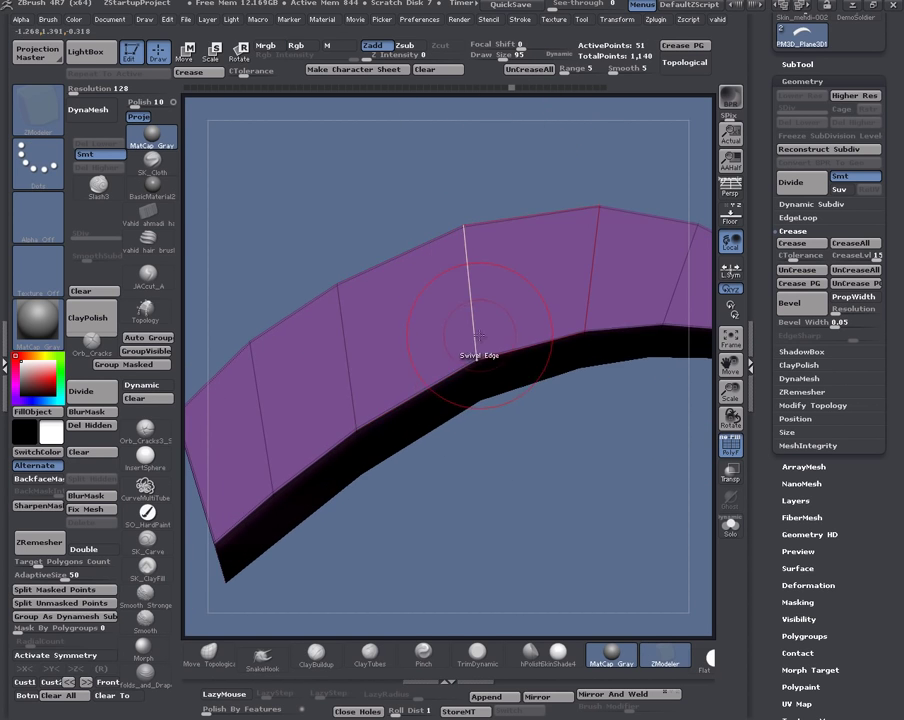
pyautogui.press('space')
pyautogui.keyDown('ctrl'); pyautogui.moveTo(440, 381); pyautogui.dragTo(429, 388, button='right'); pyautogui.keyUp('ctrl')
pyautogui.press('space')
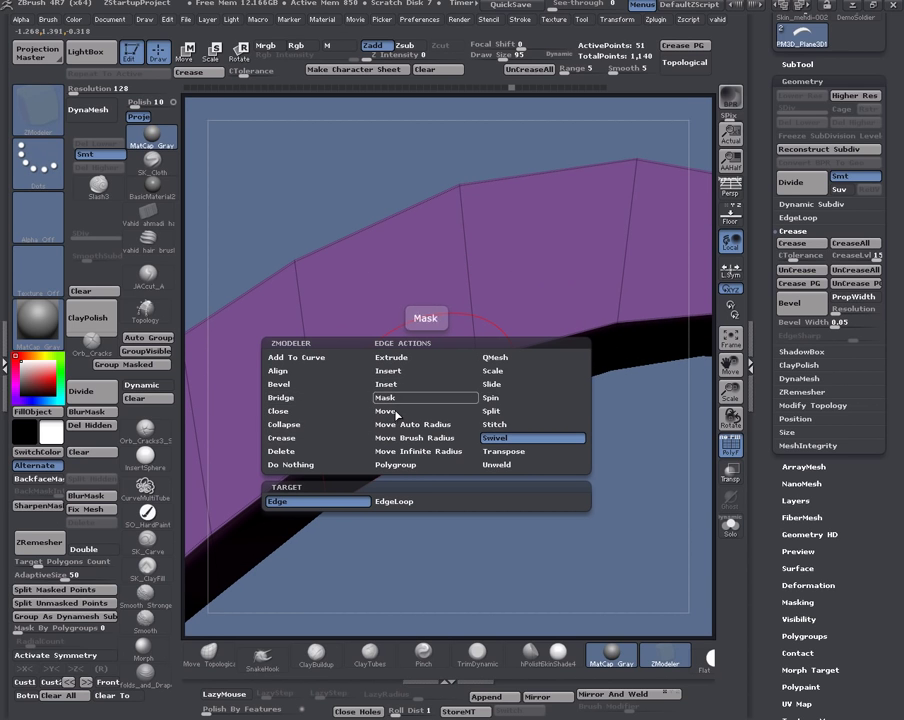
pyautogui.click(285, 384)
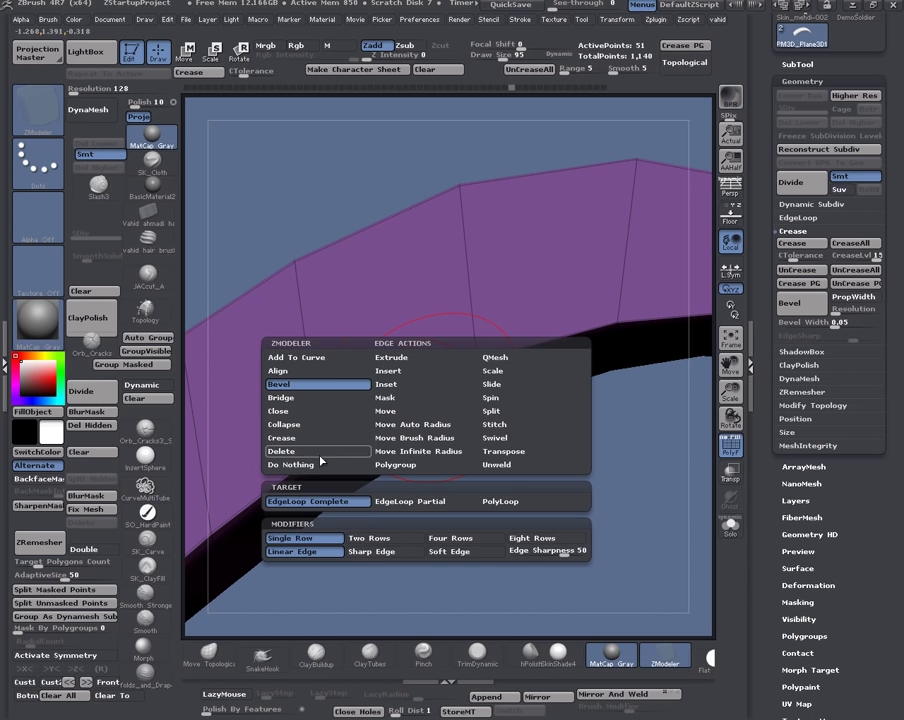
pyautogui.click(411, 502)
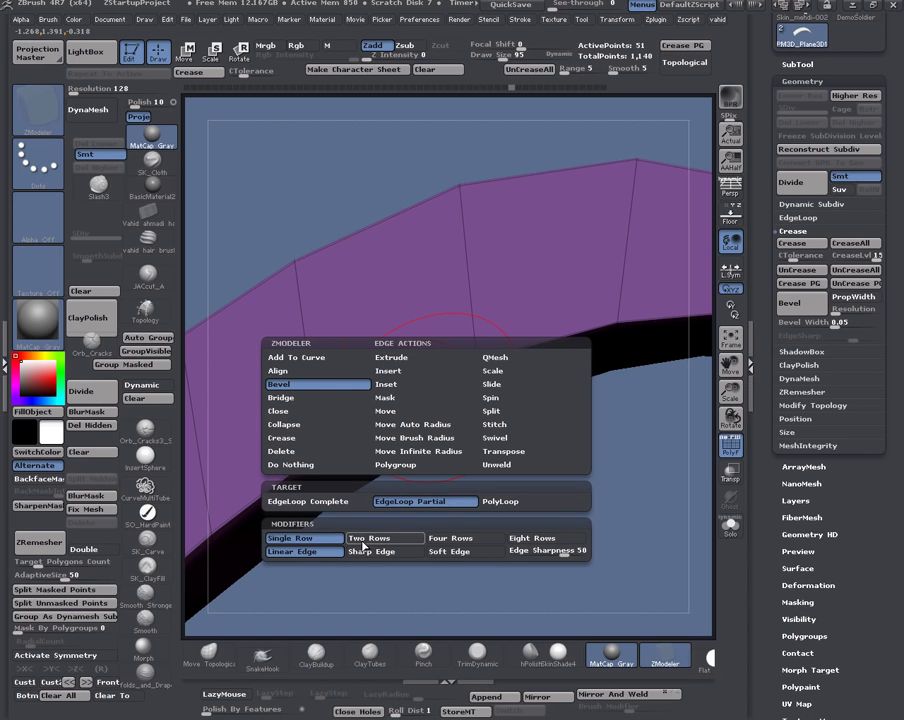
pyautogui.click(364, 541)
pyautogui.click(457, 542)
pyautogui.click(318, 541)
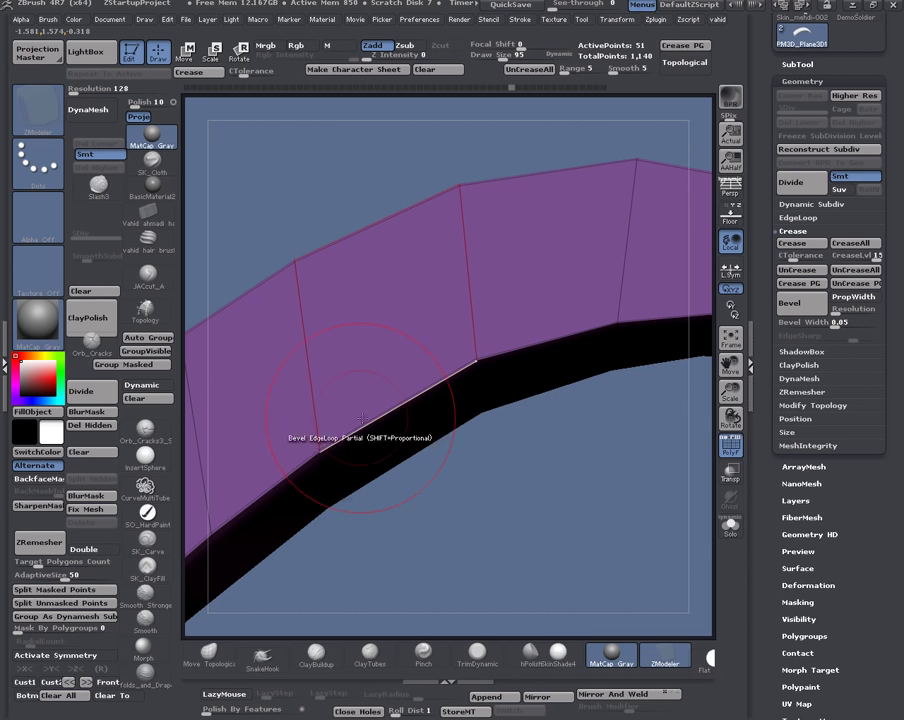
# - Bevel the partial edge loop along the crescent's inner rim into a narrow single row of polygons
pyautogui.moveTo(363, 416); pyautogui.dragTo(374, 424)
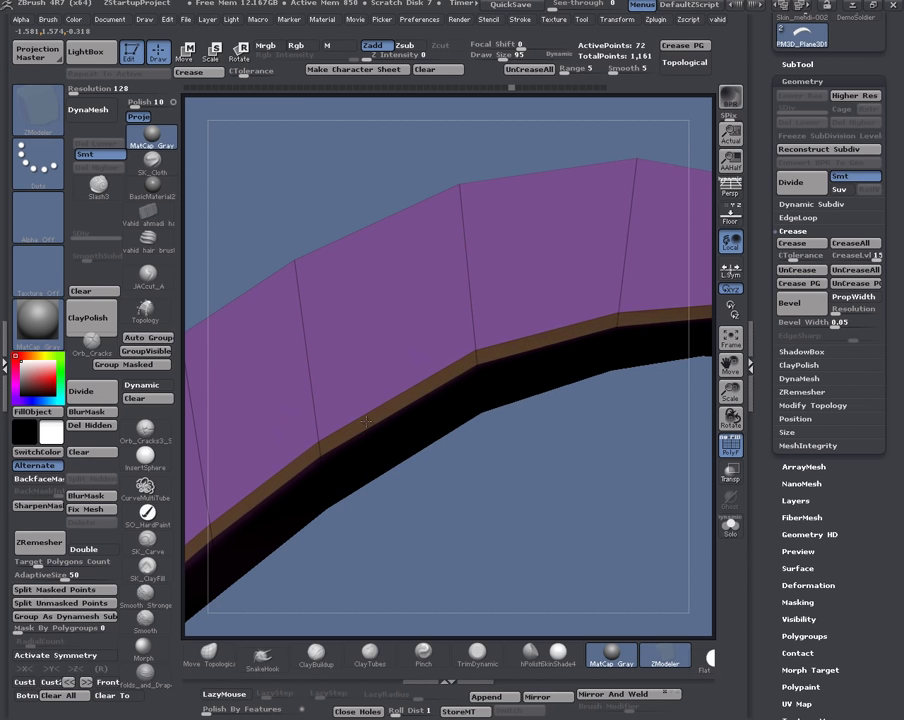
pyautogui.moveTo(374, 430)
pyautogui.keyDown('ctrl'); pyautogui.mouseDown(button='right')
pyautogui.moveTo(338, 392)
pyautogui.moveTo(380, 458)
pyautogui.mouseUp(button='right'); pyautogui.keyUp('ctrl')
pyautogui.press('f')
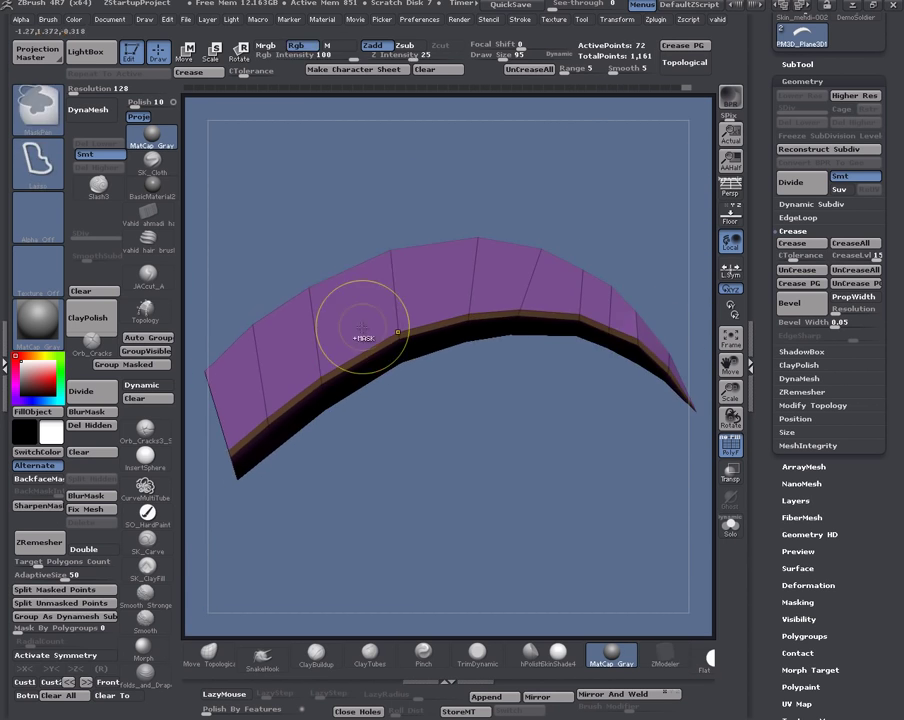
# - Set ZModeler's edge action to Crease with the EdgeLoop Partial target and crease the loop along the bevelled inner rim
pyautogui.keyDown('ctrl'); pyautogui.moveTo(345, 430); pyautogui.dragTo(335, 390, button='right'); pyautogui.keyUp('ctrl')
pyautogui.moveTo(335, 390)
pyautogui.mouseDown(button='right')
pyautogui.moveTo(339, 406)
pyautogui.moveTo(334, 385)
pyautogui.mouseUp(button='right')
pyautogui.keyDown('ctrl'); pyautogui.moveTo(334, 385); pyautogui.dragTo(302, 397, button='right'); pyautogui.keyUp('ctrl')
pyautogui.press('space')
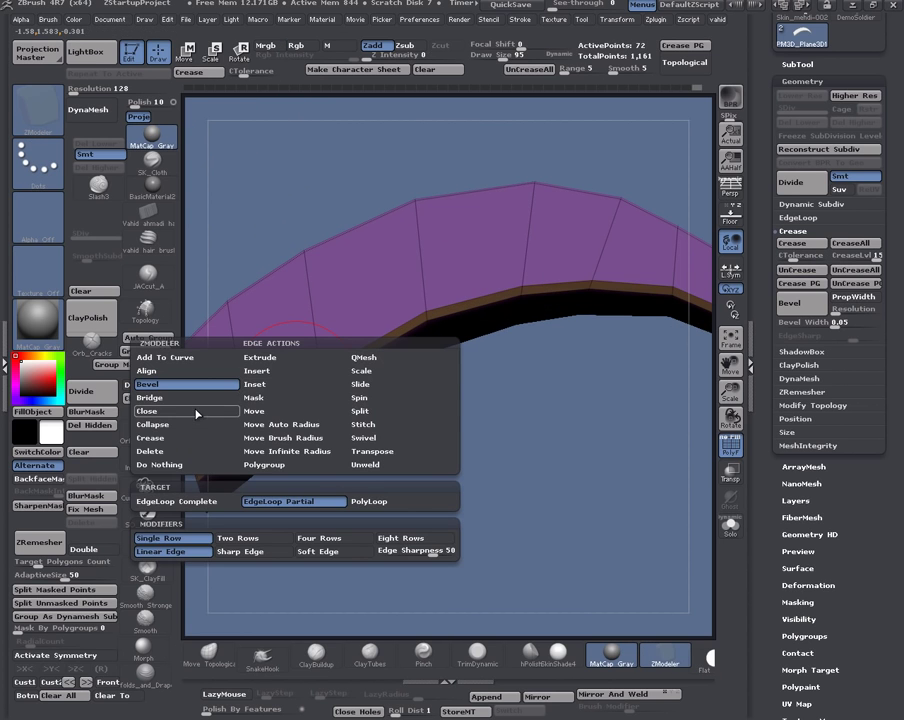
pyautogui.click(178, 438)
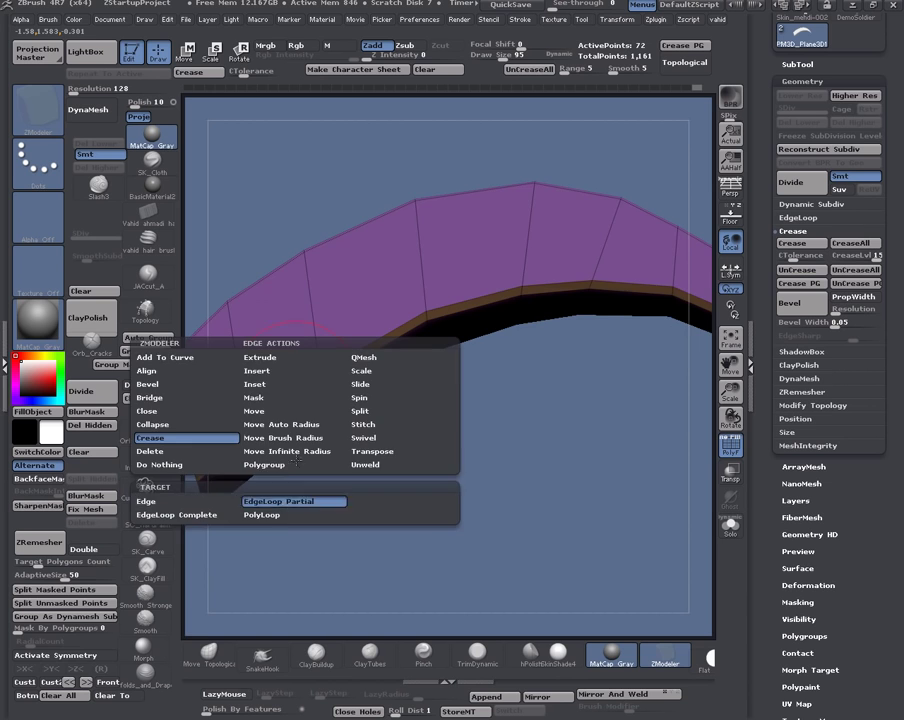
pyautogui.click(300, 501)
pyautogui.click(358, 366)
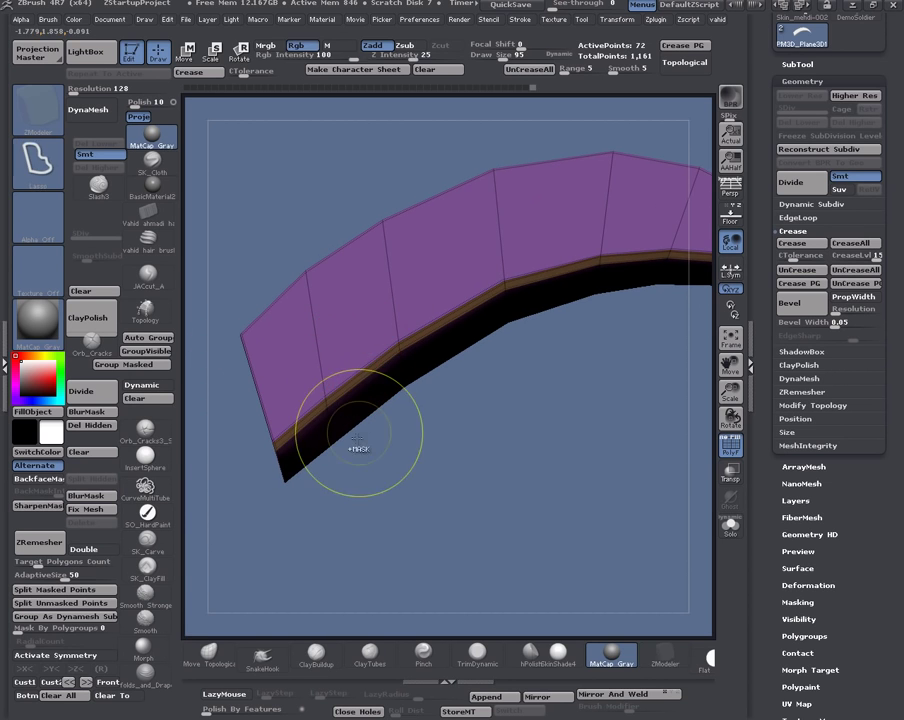
# - Turn on Dynamic subdivision, hide the polyframe and examine the crescent's smoothed rim and tip
pyautogui.keyDown('ctrl'); pyautogui.moveTo(359, 448); pyautogui.dragTo(342, 400, button='right'); pyautogui.keyUp('ctrl')
pyautogui.click(150, 386)
pyautogui.moveTo(188, 425); pyautogui.dragTo(452, 403)
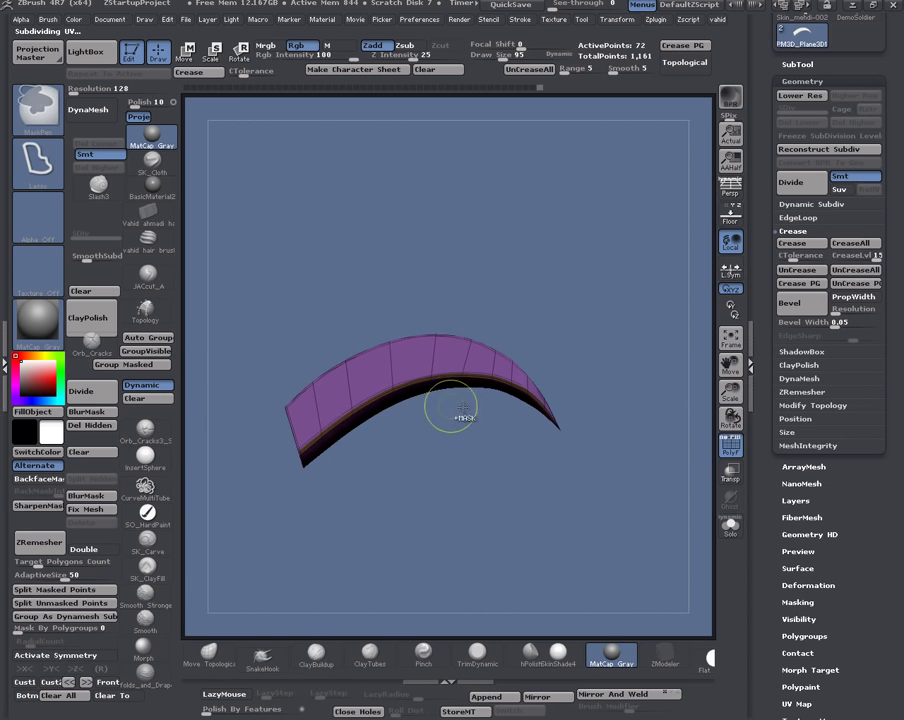
pyautogui.click(731, 443)
pyautogui.moveTo(545, 444)
pyautogui.mouseDown(button='right')
pyautogui.moveTo(527, 513)
pyautogui.moveTo(484, 385)
pyautogui.moveTo(452, 454)
pyautogui.mouseUp(button='right')
pyautogui.moveTo(435, 450)
pyautogui.keyDown('ctrl'); pyautogui.mouseDown()
pyautogui.moveTo(545, 355)
pyautogui.moveTo(424, 385)
pyautogui.mouseUp(); pyautogui.keyUp('ctrl')
pyautogui.keyDown('ctrl'); pyautogui.click(424, 440); pyautogui.keyUp('ctrl')
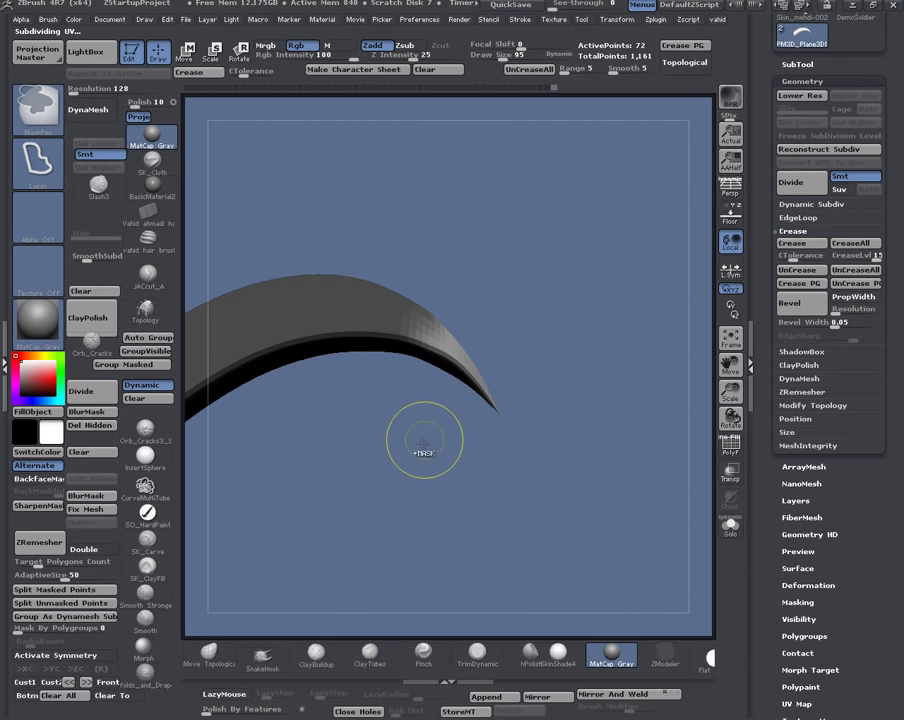
# - Apply Polish By Features at 2 to the crescent and inspect its overall shape
pyautogui.click(207, 709)
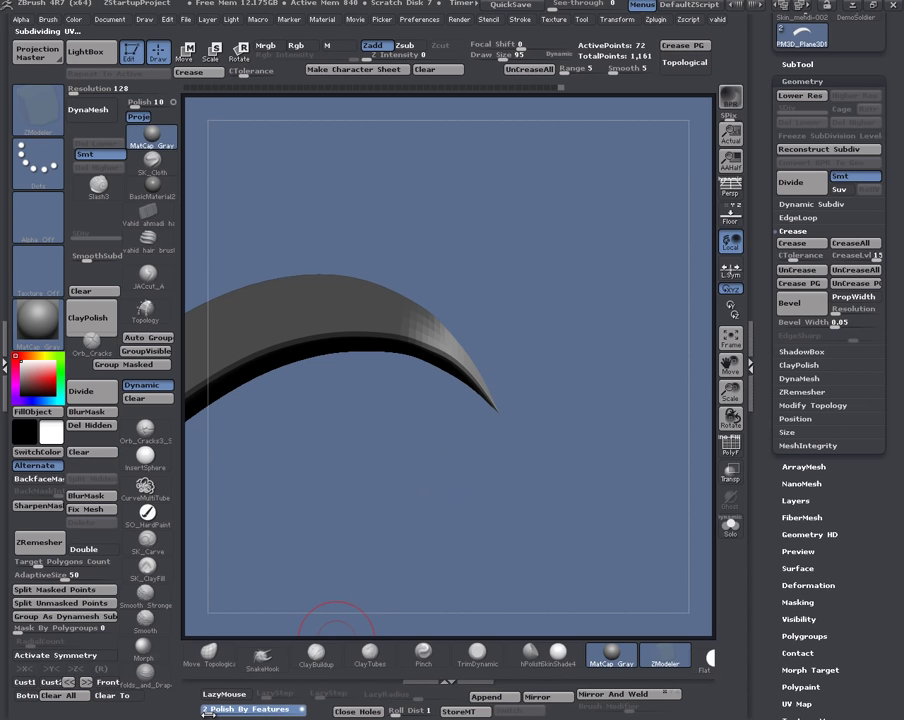
pyautogui.keyDown('ctrl'); pyautogui.moveTo(416, 530); pyautogui.dragTo(412, 464, button='right'); pyautogui.keyUp('ctrl')
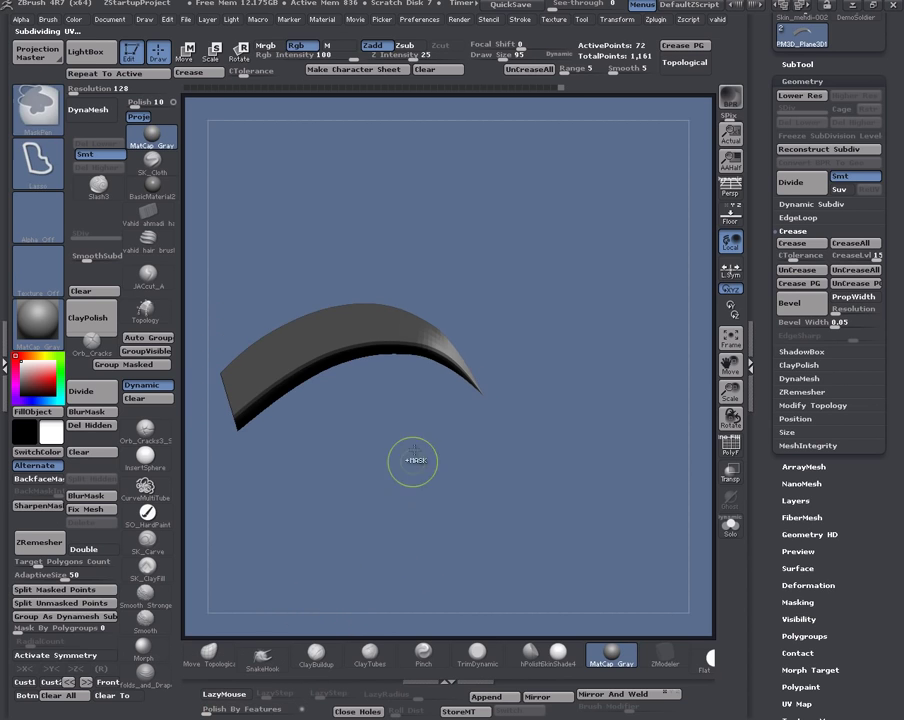
pyautogui.keyDown('ctrl'); pyautogui.moveTo(479, 430); pyautogui.dragTo(436, 556); pyautogui.keyUp('ctrl')
pyautogui.moveTo(436, 558); pyautogui.dragTo(414, 521, button='right')
pyautogui.moveTo(414, 521); pyautogui.dragTo(408, 423)
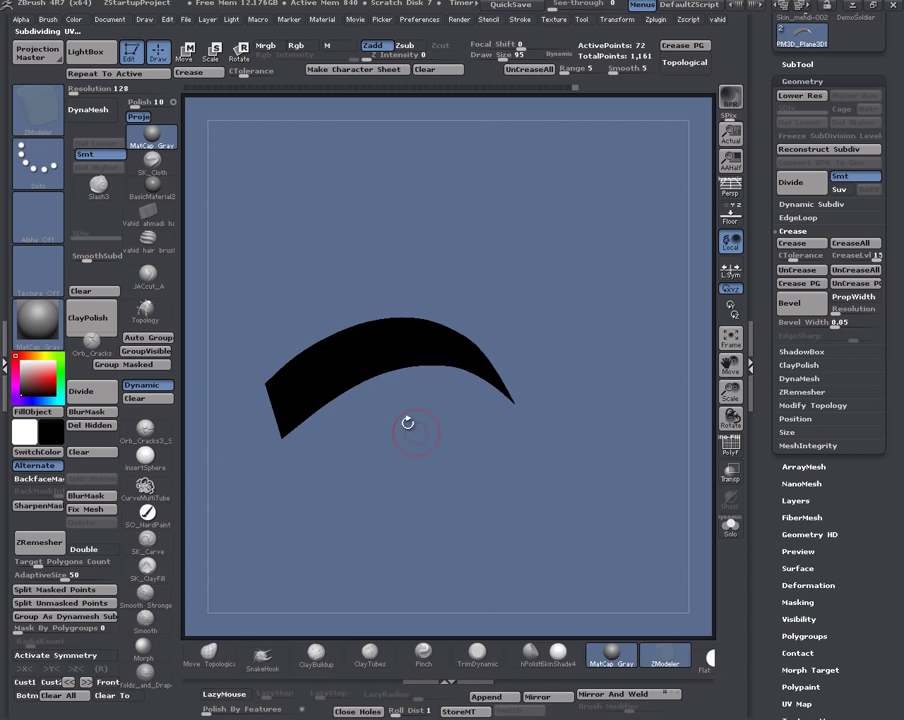
# - Display the document at AAHalf size and reposition the view of the crescent on the canvas
pyautogui.click(145, 18)
pyautogui.click(110, 19)
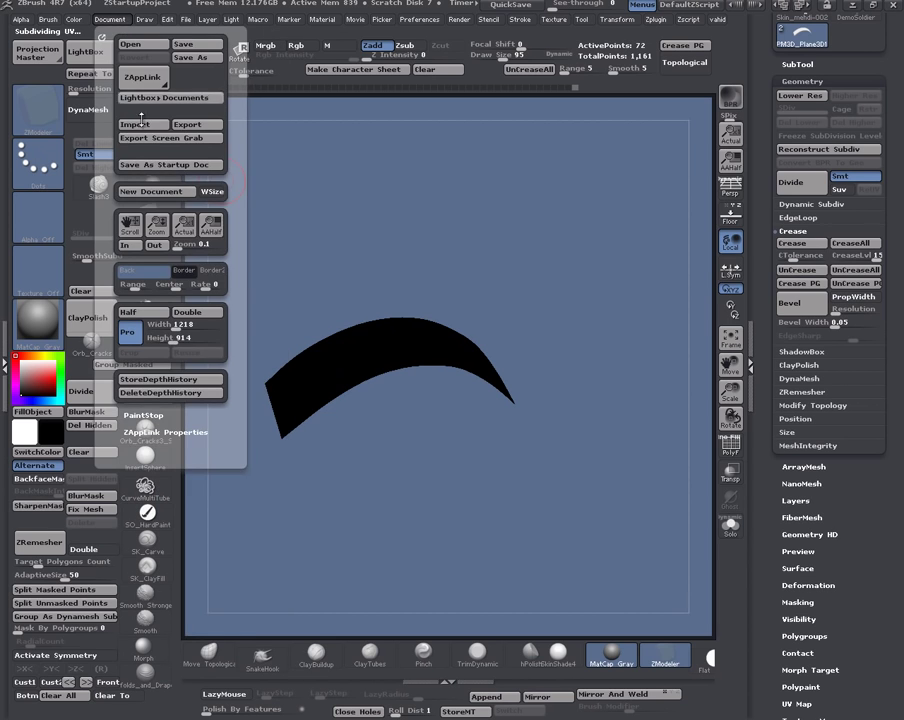
pyautogui.click(220, 232)
pyautogui.moveTo(452, 423)
pyautogui.keyDown('alt'); pyautogui.mouseDown(button='right')
pyautogui.moveTo(432, 381)
pyautogui.moveTo(416, 396)
pyautogui.moveTo(470, 440)
pyautogui.moveTo(460, 410)
pyautogui.moveTo(464, 450)
pyautogui.moveTo(438, 399)
pyautogui.moveTo(473, 513)
pyautogui.moveTo(444, 449)
pyautogui.moveTo(391, 406)
pyautogui.moveTo(394, 420)
pyautogui.moveTo(475, 463)
pyautogui.mouseUp(button='right'); pyautogui.keyUp('alt')
pyautogui.moveTo(475, 460); pyautogui.dragTo(519, 434)
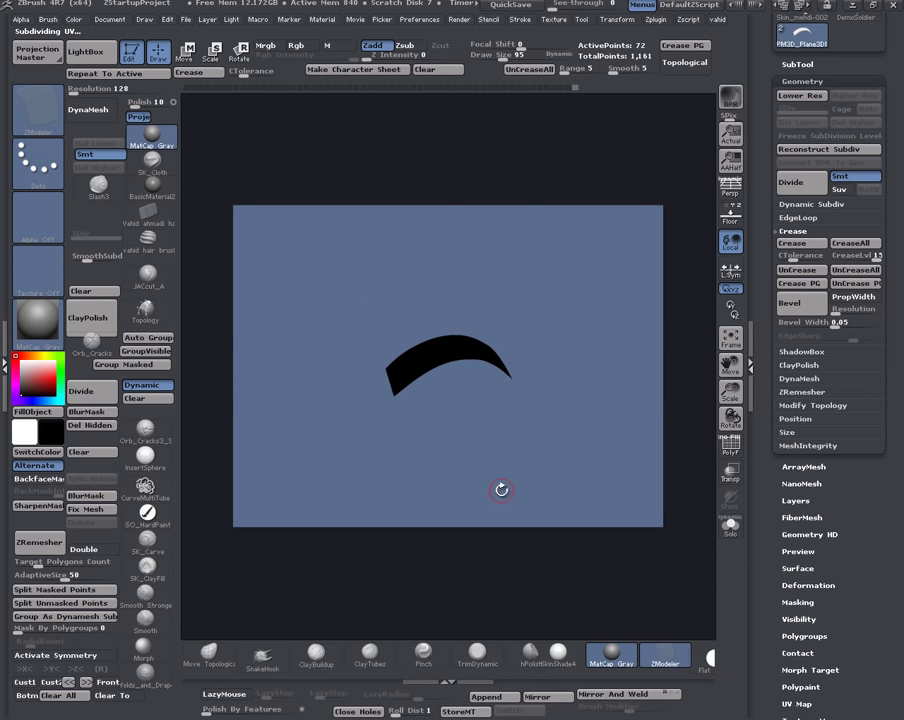